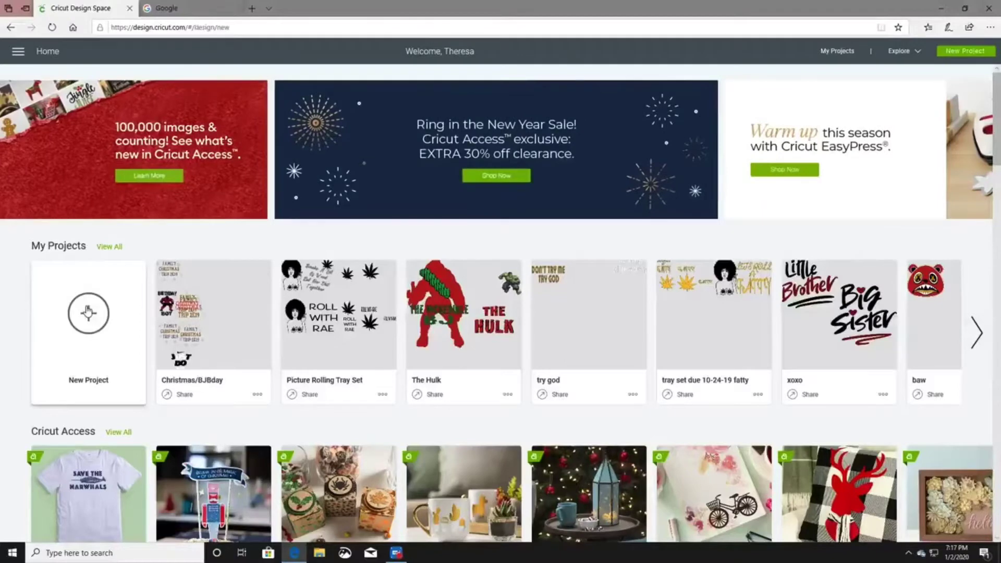
# Start a new blank Untitled Cricut project, then switch to the Google browser tab.
pyautogui.click(87, 312)
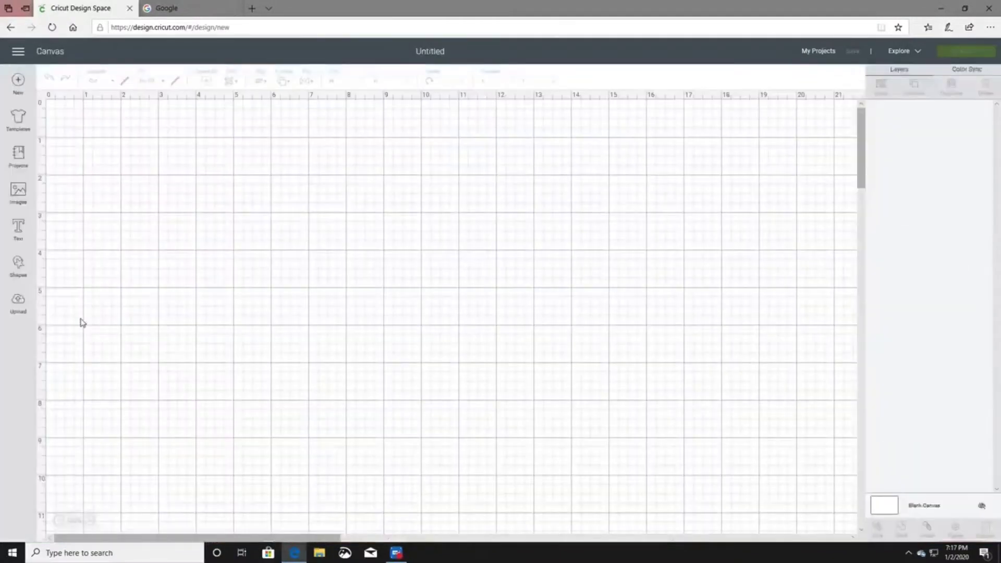
pyautogui.click(162, 6)
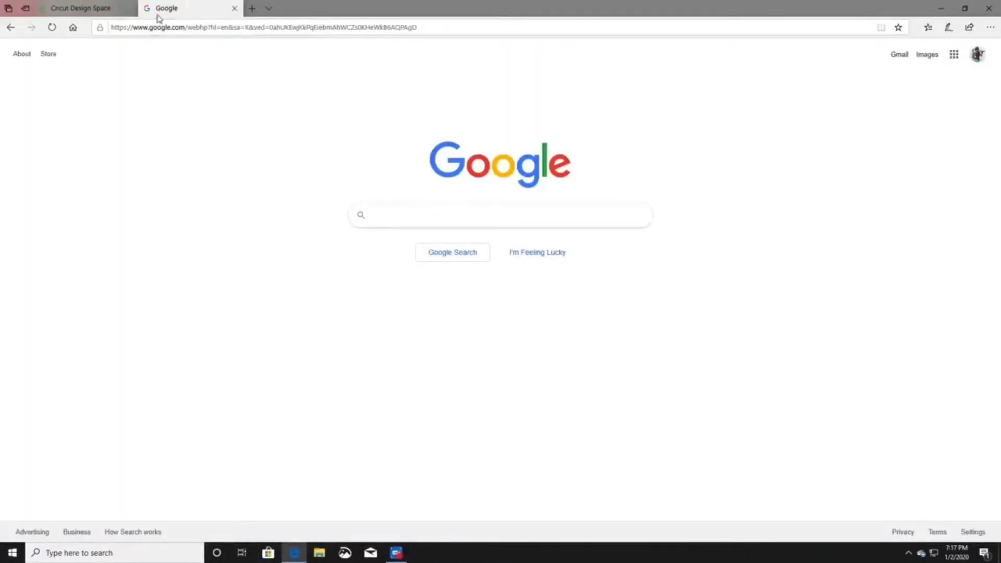
# Search Google for 'hey arnold' and show the image results.
pyautogui.click(406, 214)
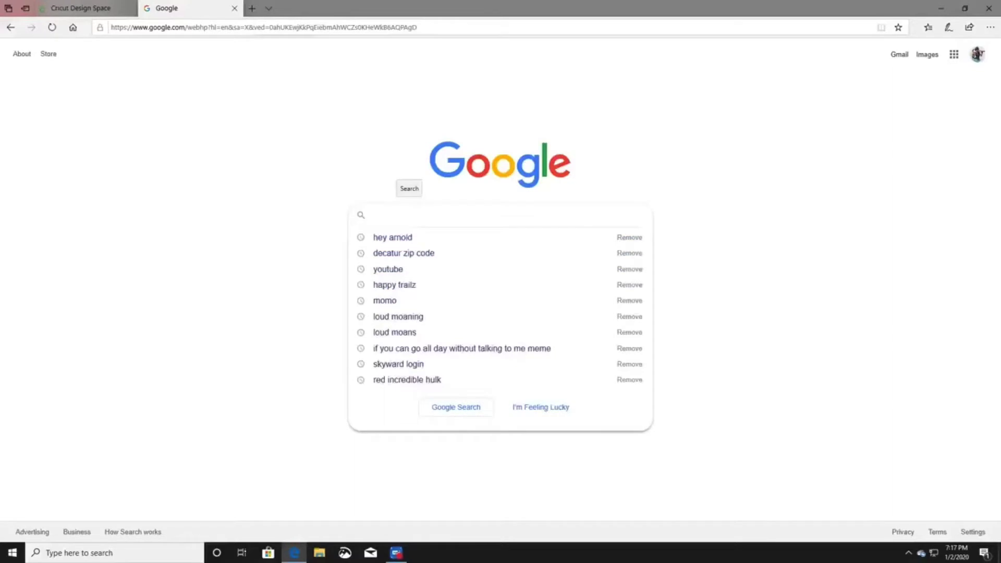
pyautogui.click(409, 239)
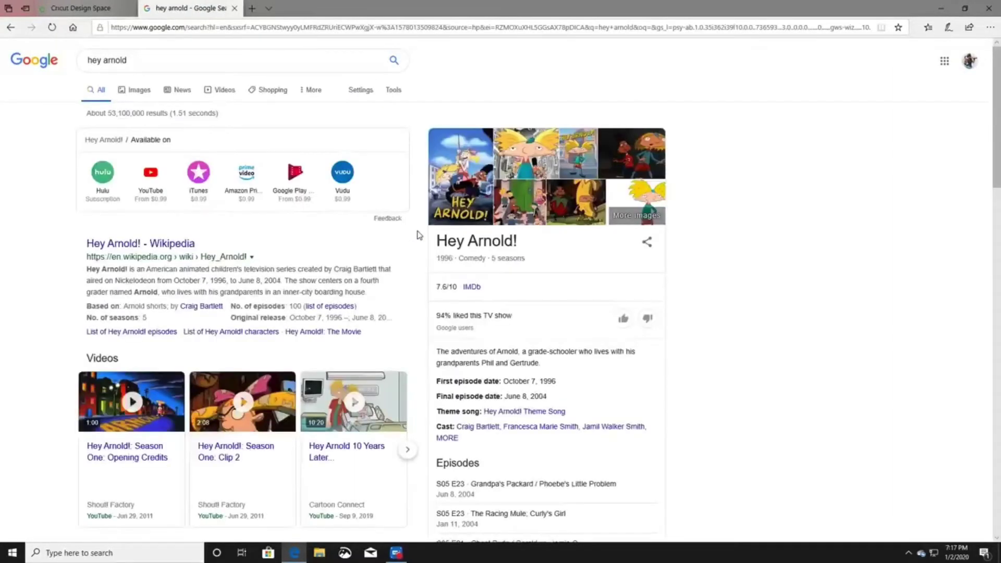
pyautogui.click(143, 93)
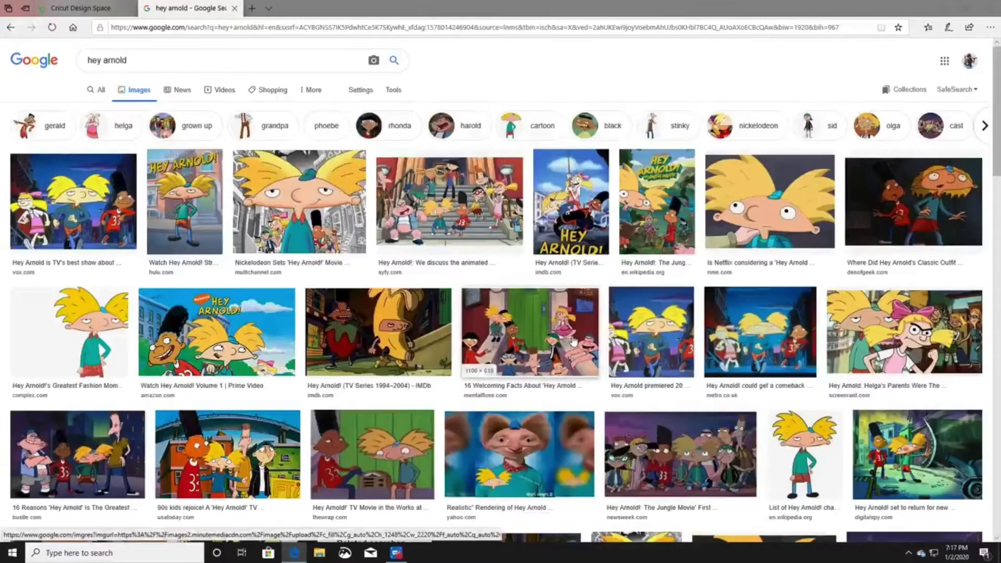
pyautogui.scroll(-1, 573, 340)
pyautogui.scroll(-3, 573, 341)
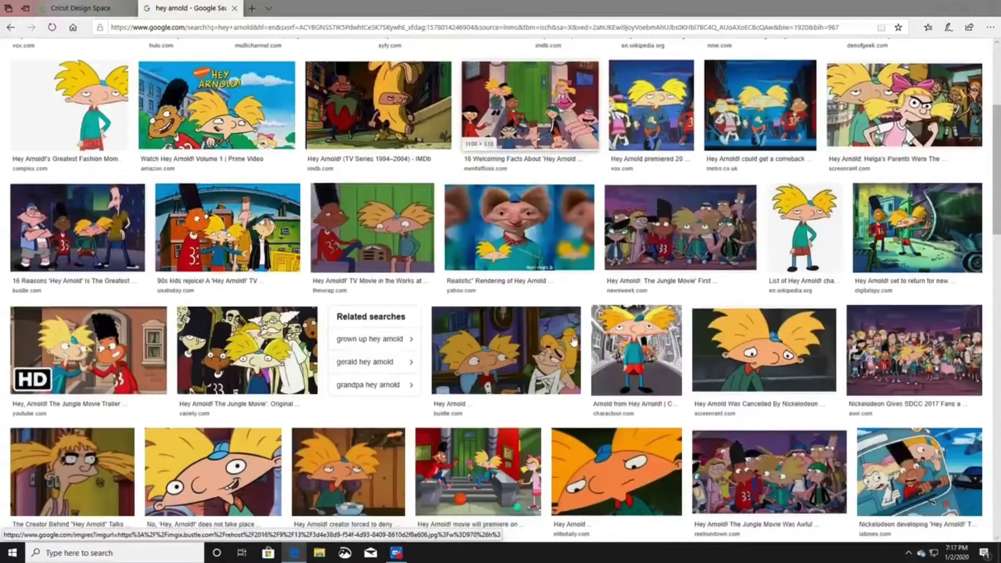
# Save the Nickelodeon SDCC 2017 group picture as HeyArnold.jpg, replacing the old file, and return to Cricut.
pyautogui.click(902, 363)
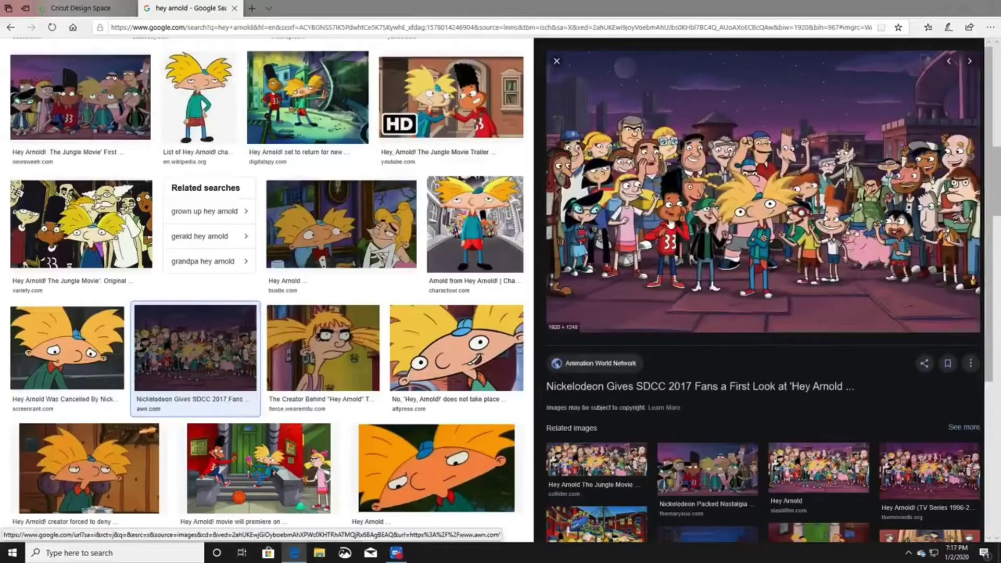
pyautogui.rightClick(673, 198)
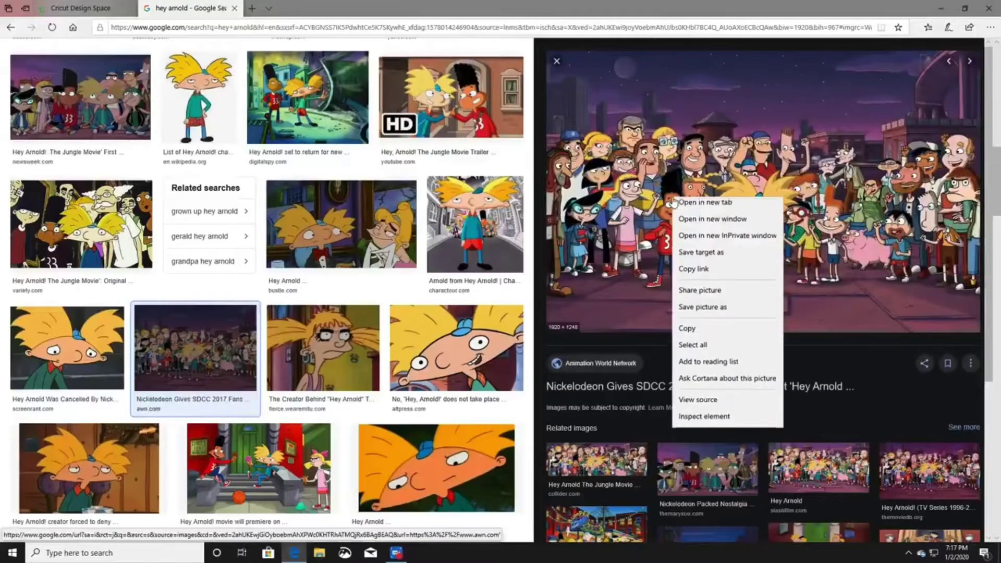
pyautogui.click(709, 313)
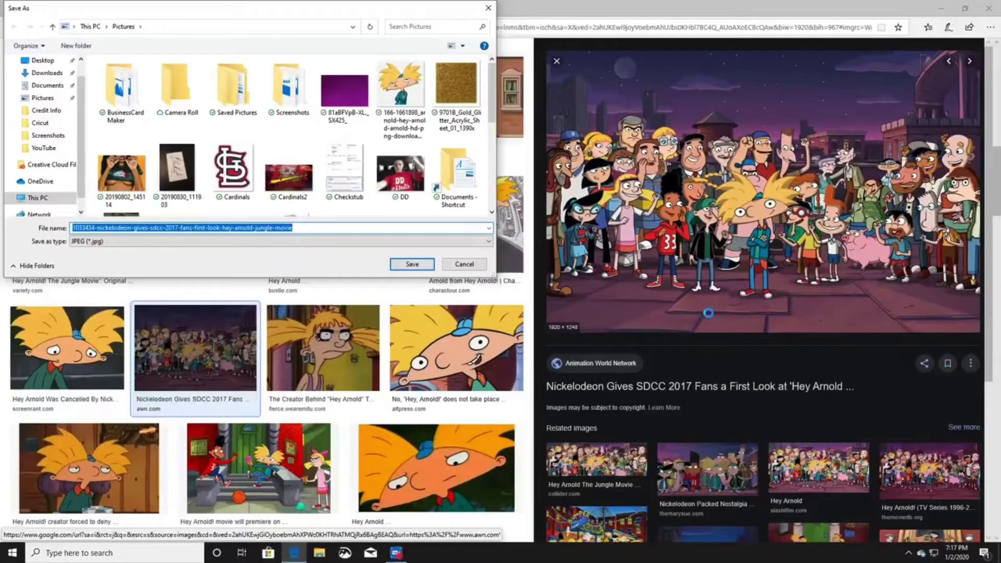
pyautogui.write('hEYaRNOLD')
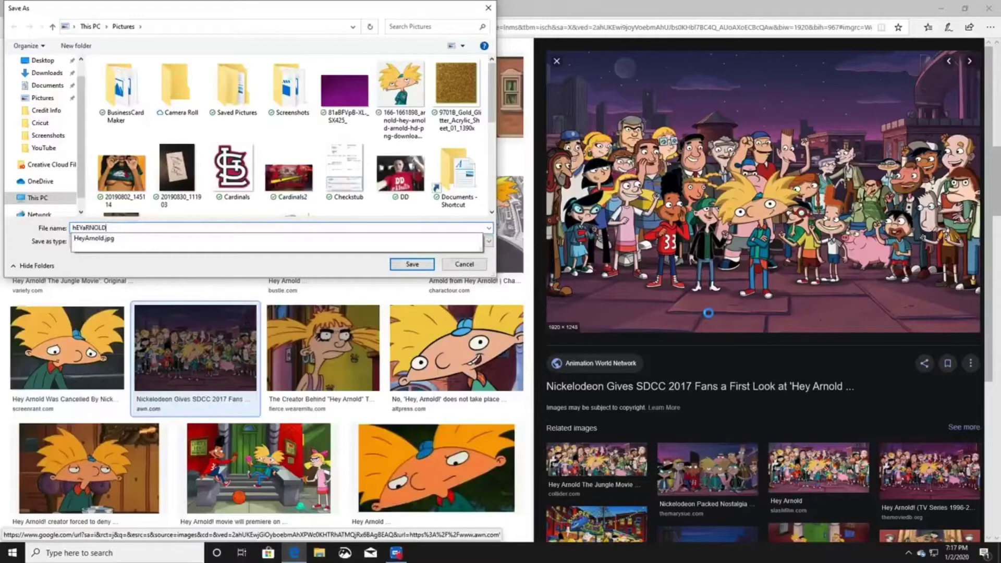
pyautogui.press('Return')
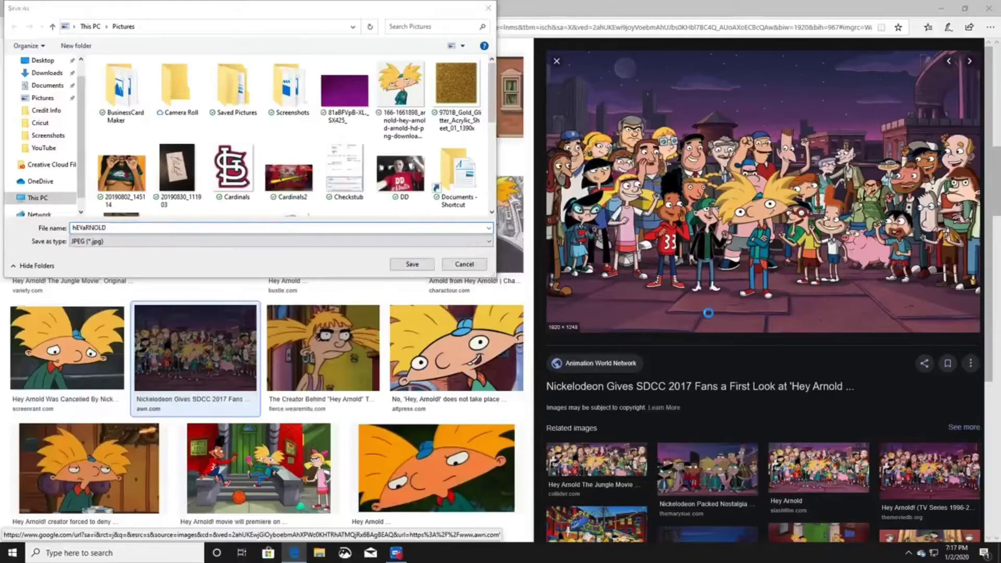
pyautogui.click(525, 276)
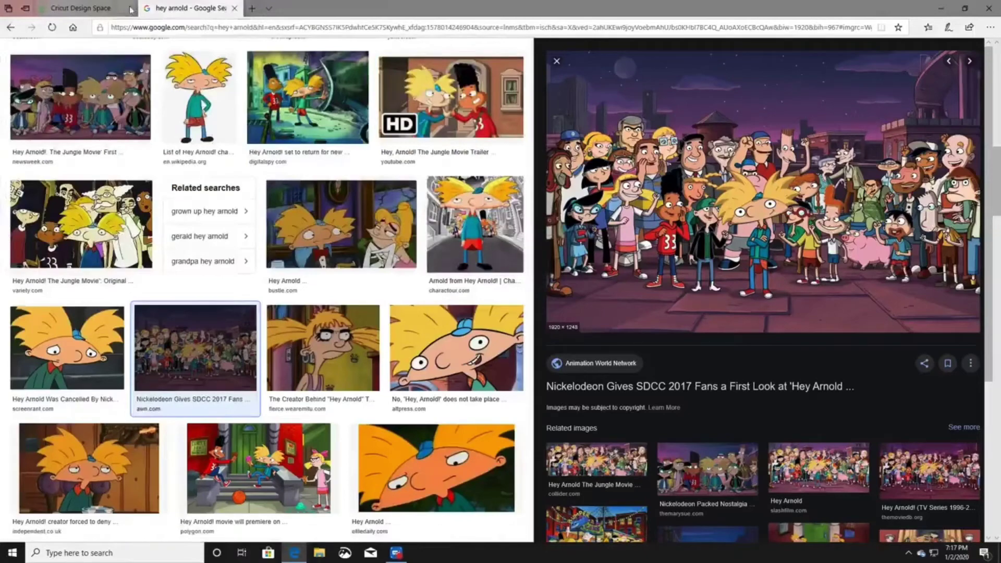
pyautogui.click(100, 10)
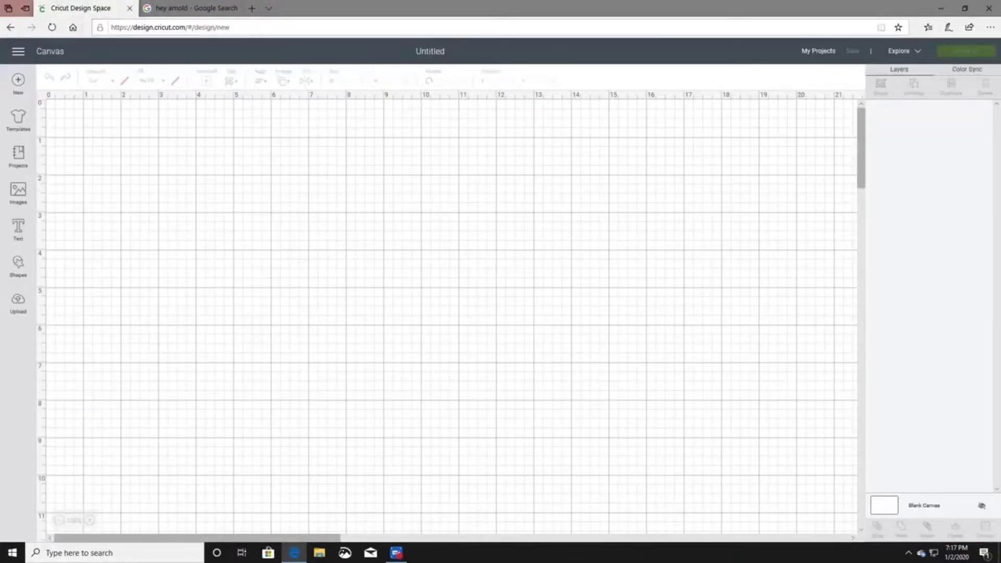
# Upload the HeyArnold picture from the computer as a Complex image and continue to cleanup.
pyautogui.click(18, 303)
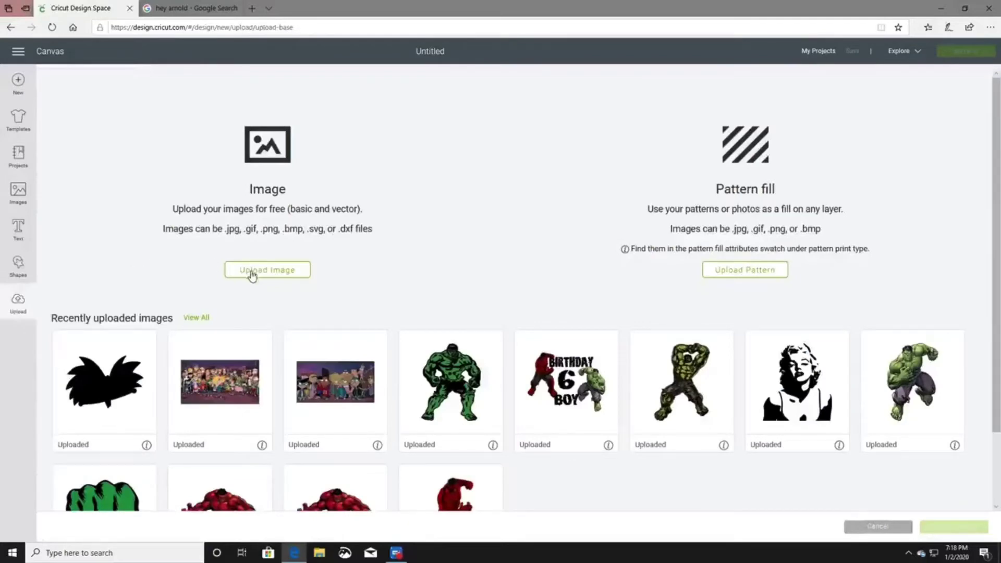
pyautogui.click(251, 270)
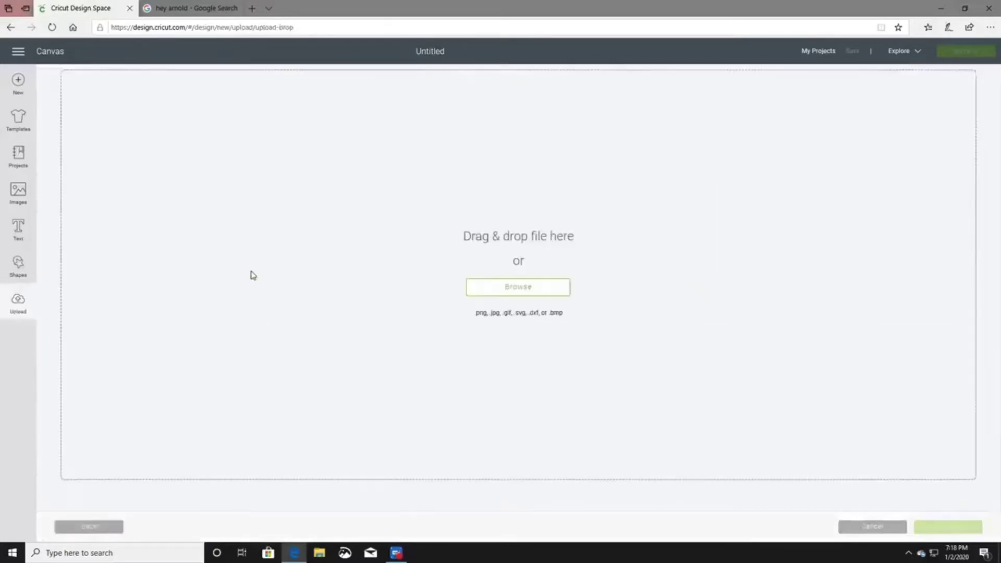
pyautogui.click(541, 292)
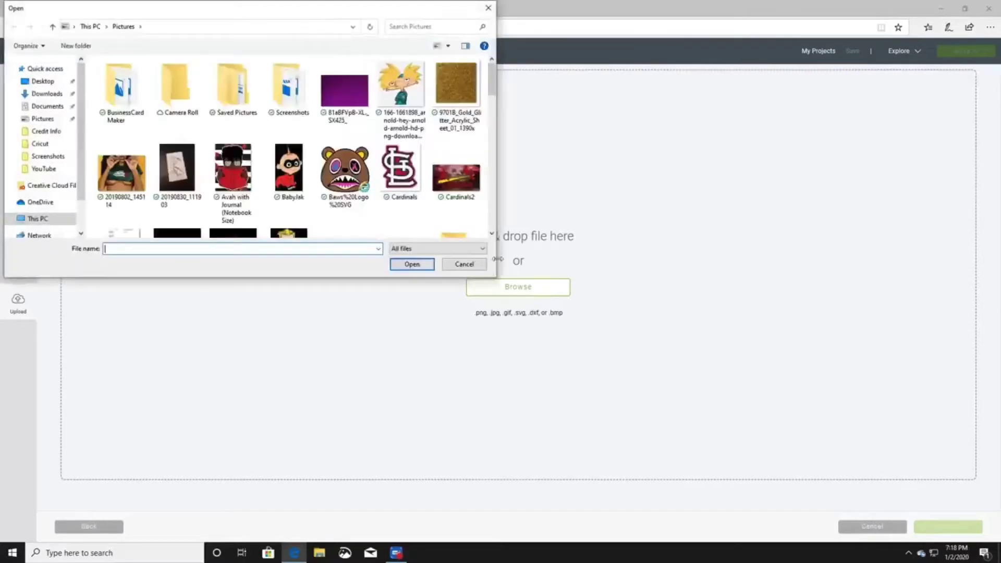
pyautogui.scroll(-1, 317, 167)
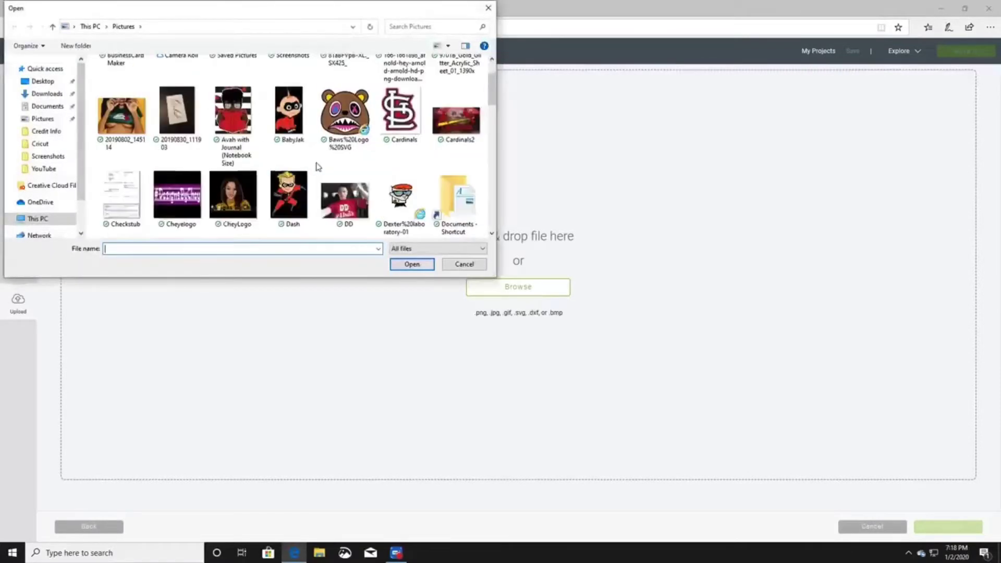
pyautogui.scroll(-1, 318, 167)
pyautogui.scroll(-1, 318, 167)
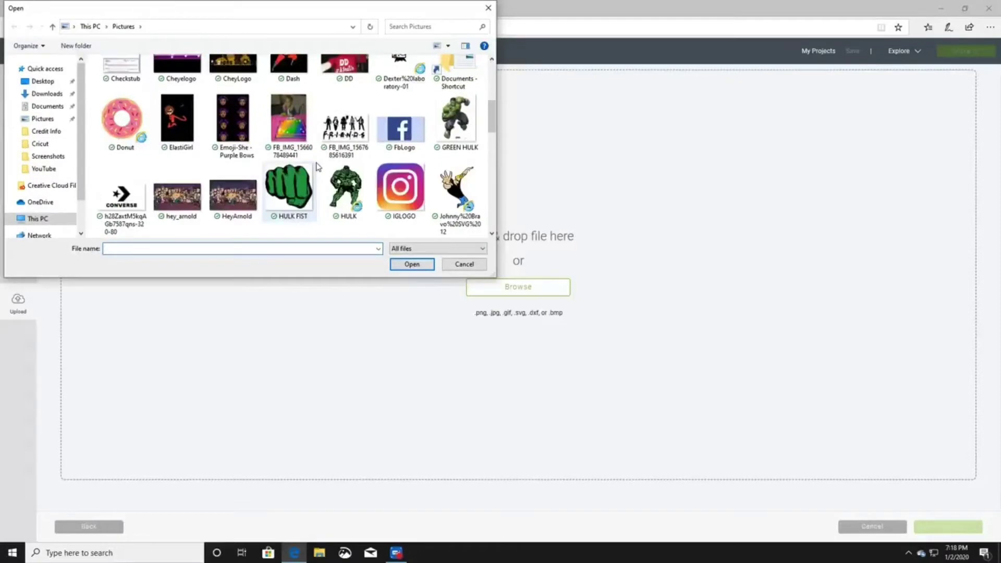
pyautogui.click(222, 191)
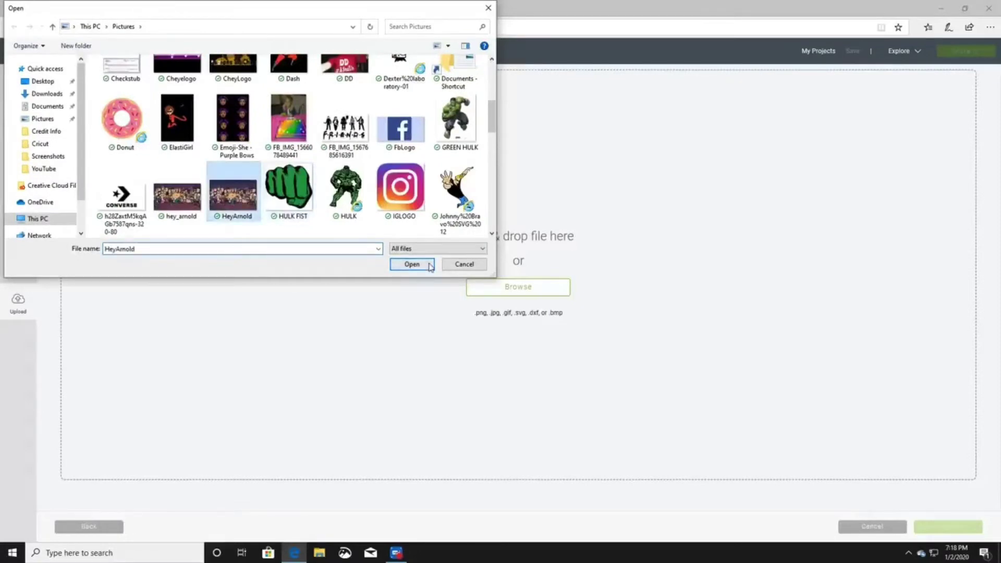
pyautogui.click(412, 264)
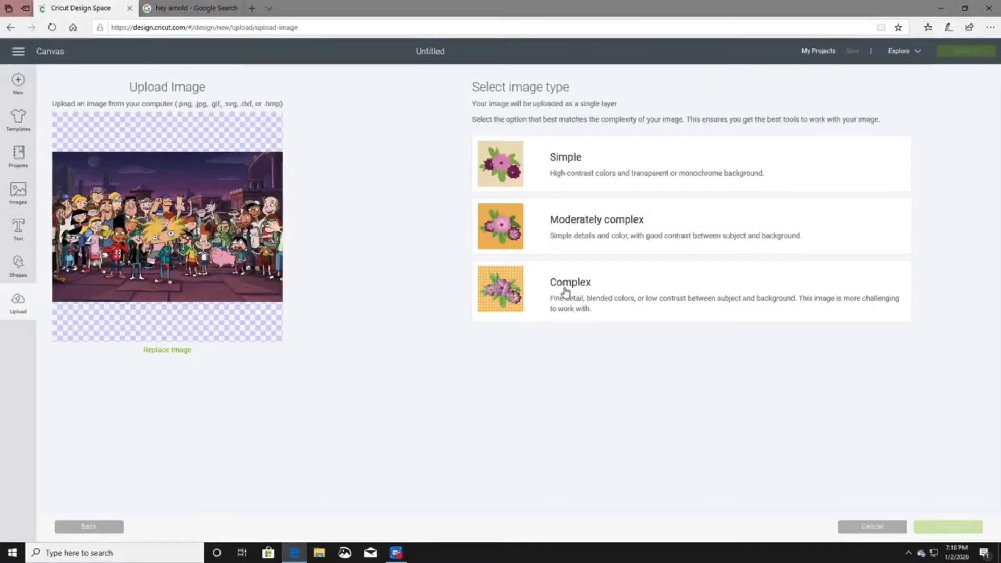
pyautogui.click(568, 293)
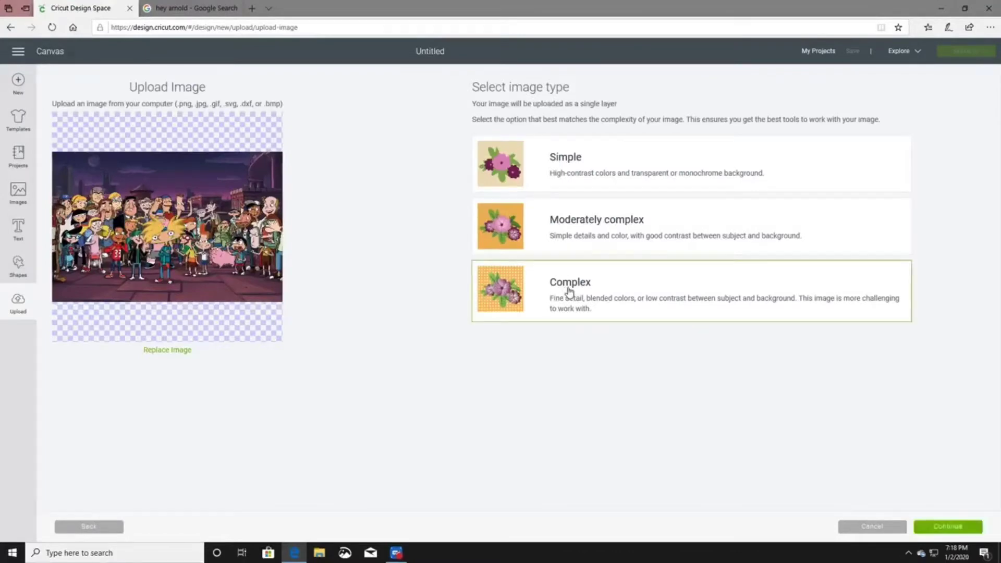
pyautogui.click(963, 524)
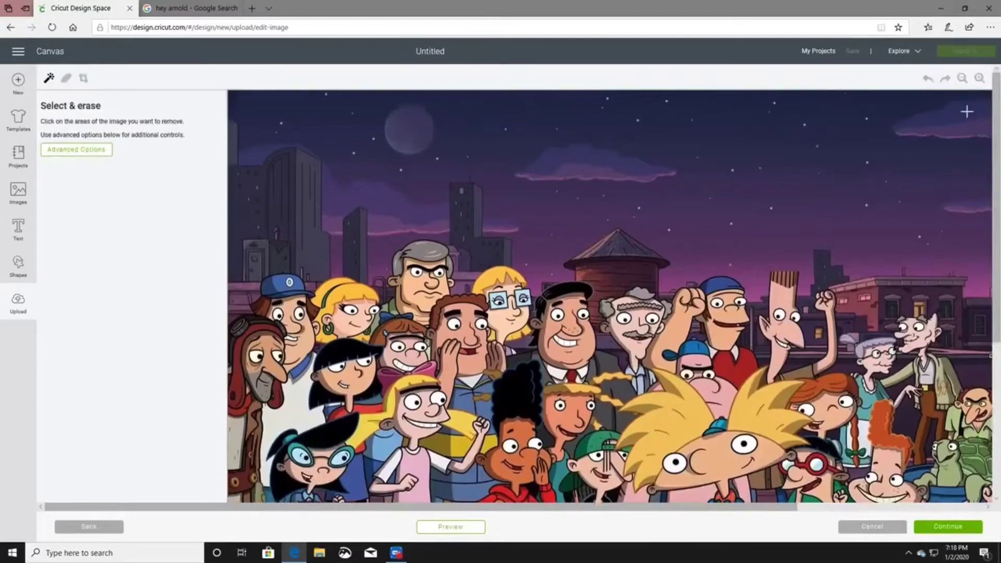
# Try cropping the group image, undo the crop, and continue with the full uncropped picture.
pyautogui.click(971, 78)
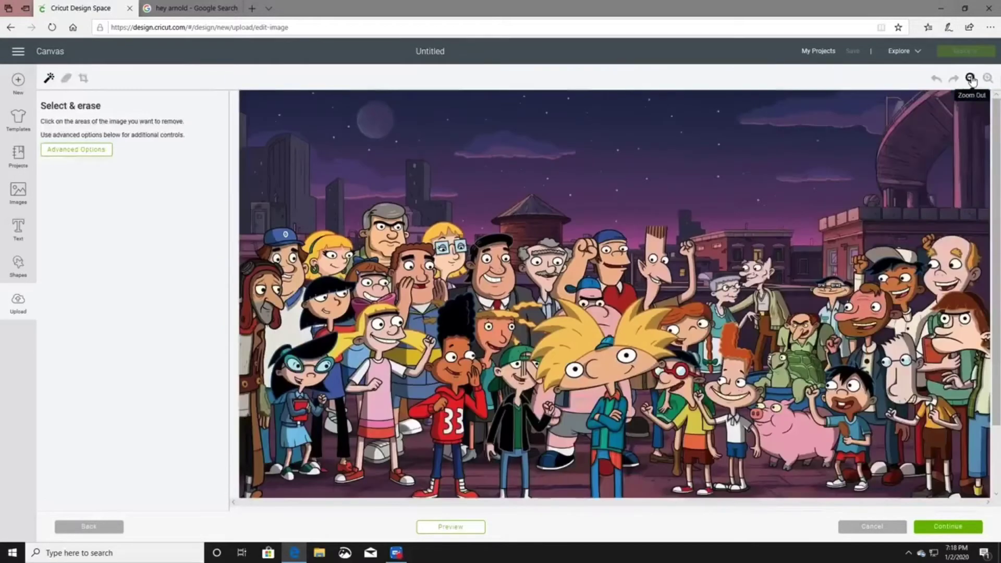
pyautogui.click(970, 78)
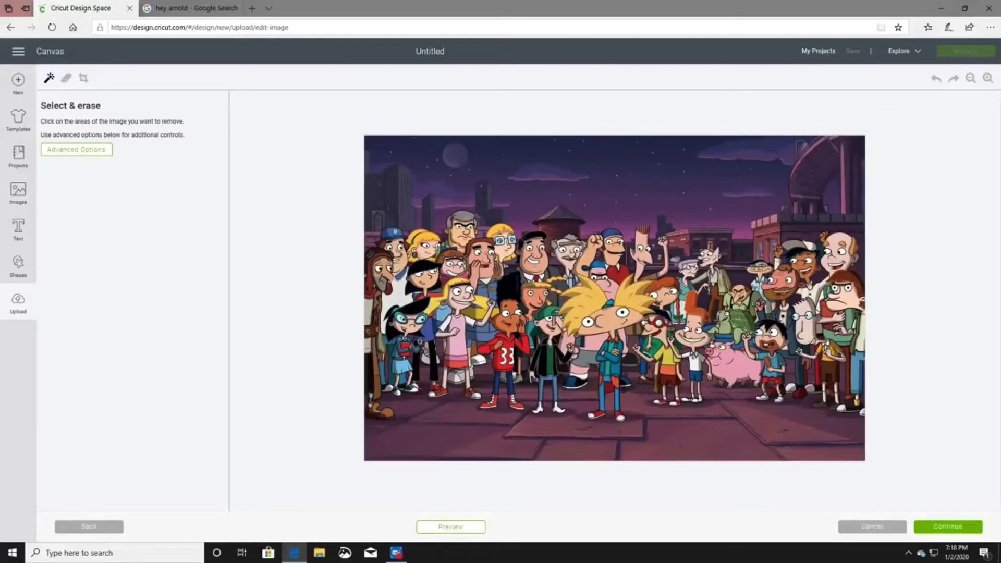
pyautogui.click(81, 79)
pyautogui.moveTo(613, 213); pyautogui.dragTo(849, 399)
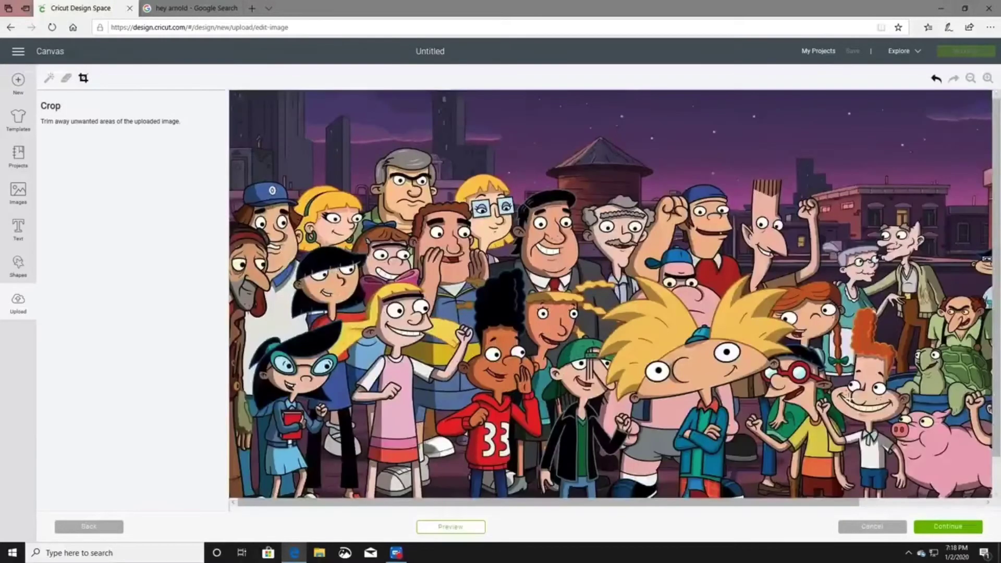
pyautogui.click(936, 78)
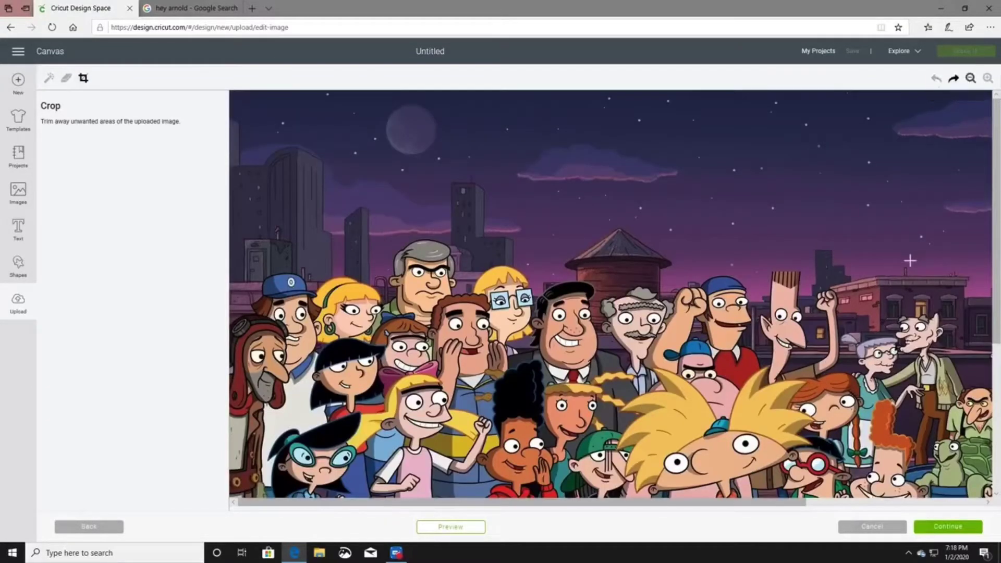
pyautogui.click(970, 78)
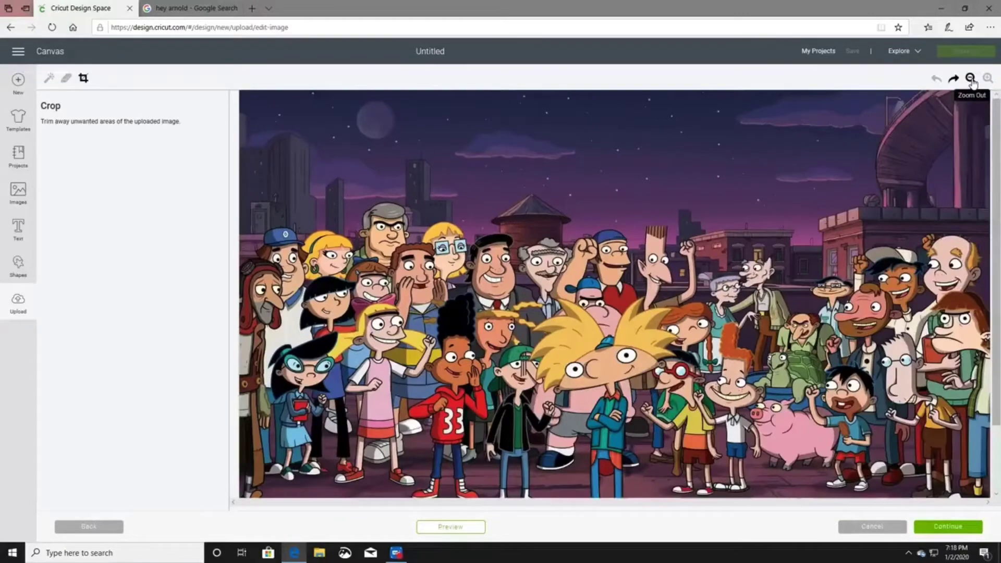
pyautogui.click(970, 78)
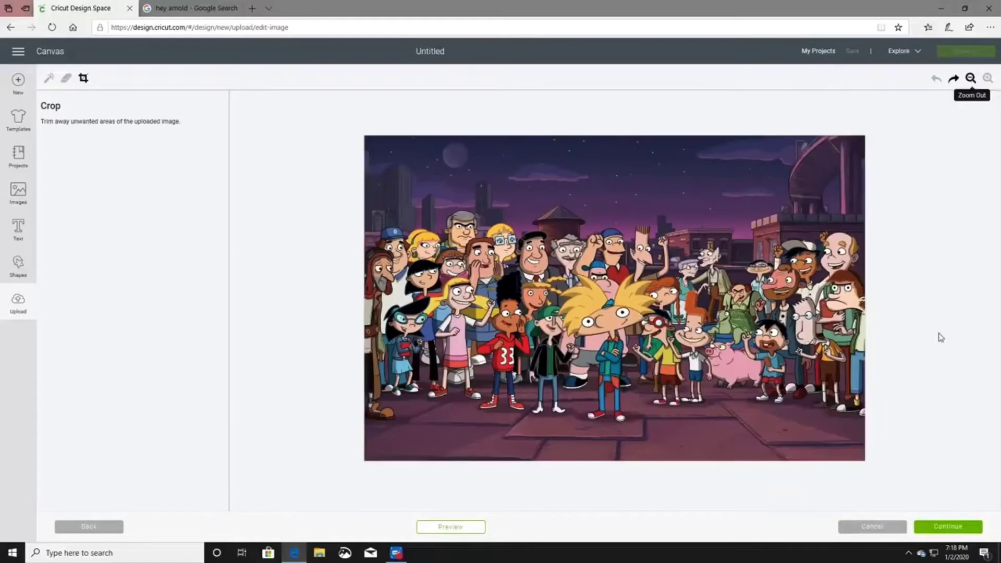
pyautogui.click(961, 531)
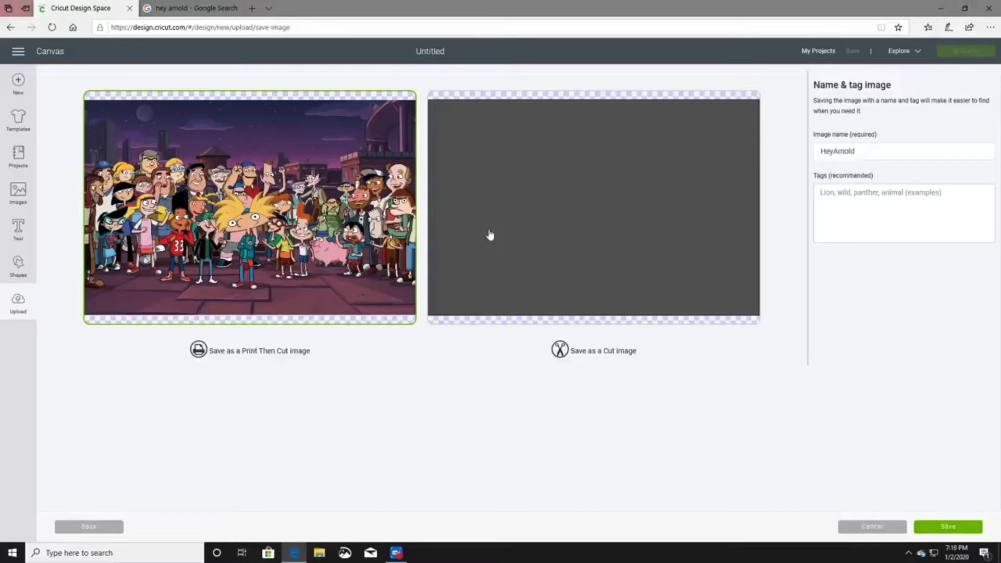
# Save the upload as a Print Then Cut image named HeyArnold, select it, and return to Google.
pyautogui.click(600, 238)
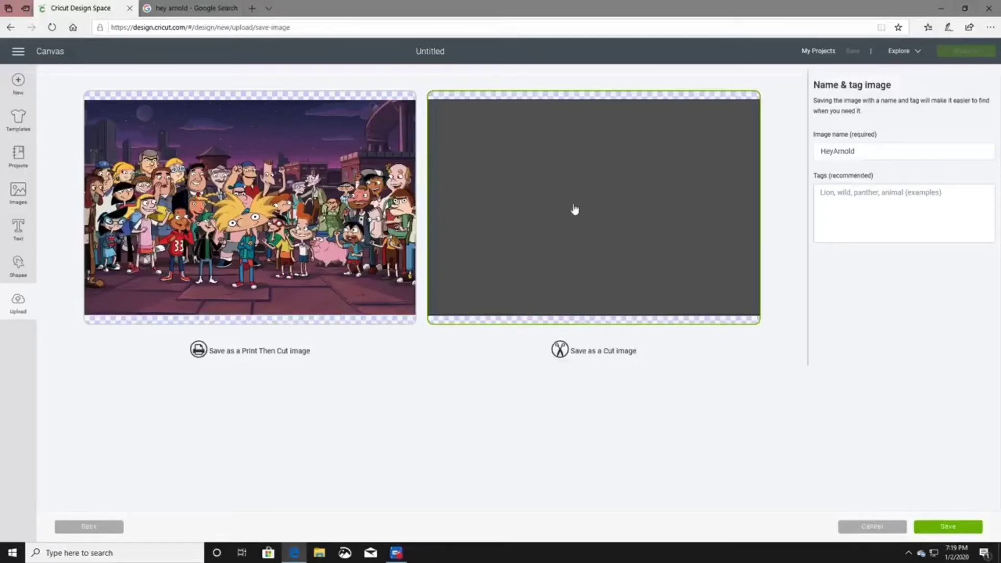
pyautogui.click(378, 256)
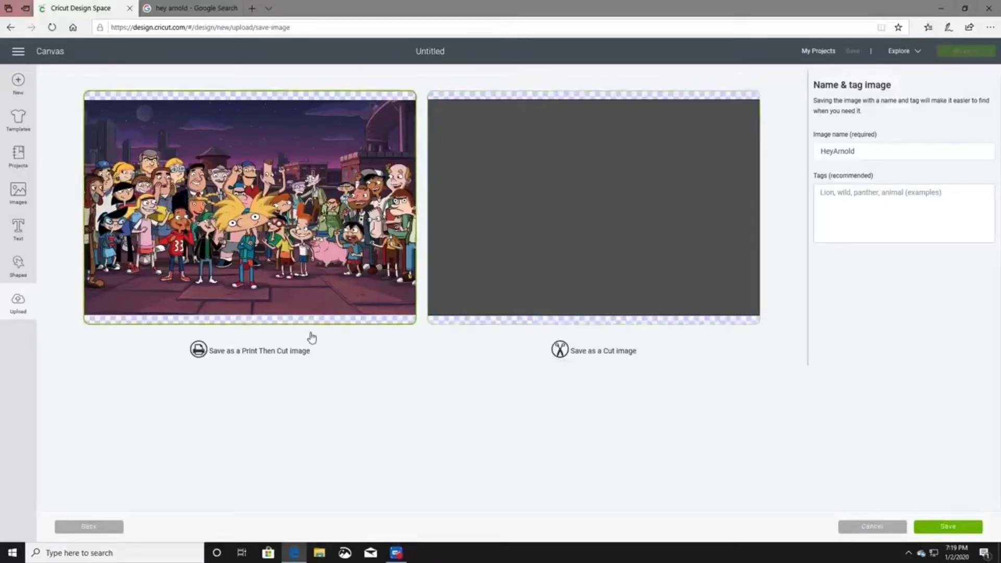
pyautogui.click(939, 529)
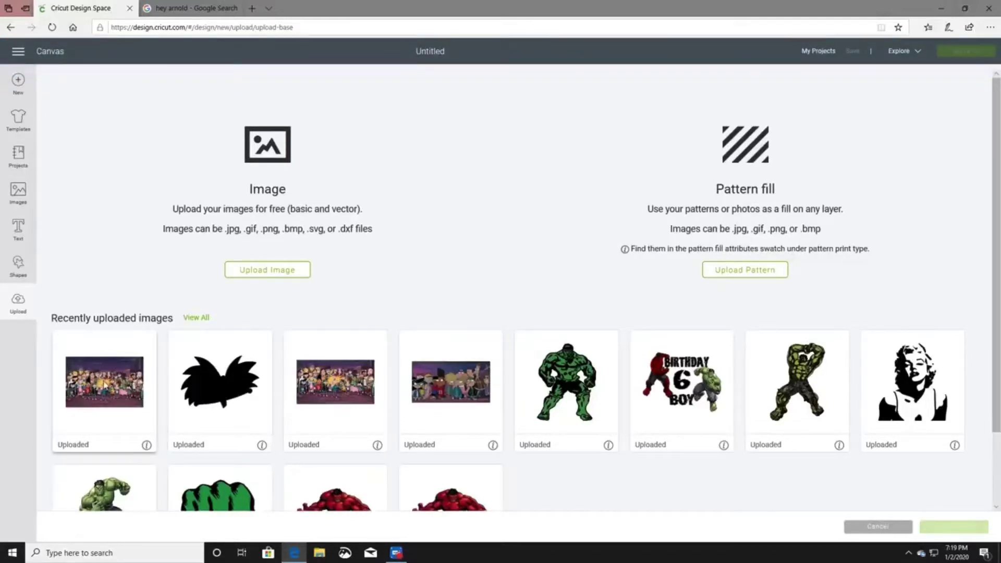
pyautogui.click(83, 389)
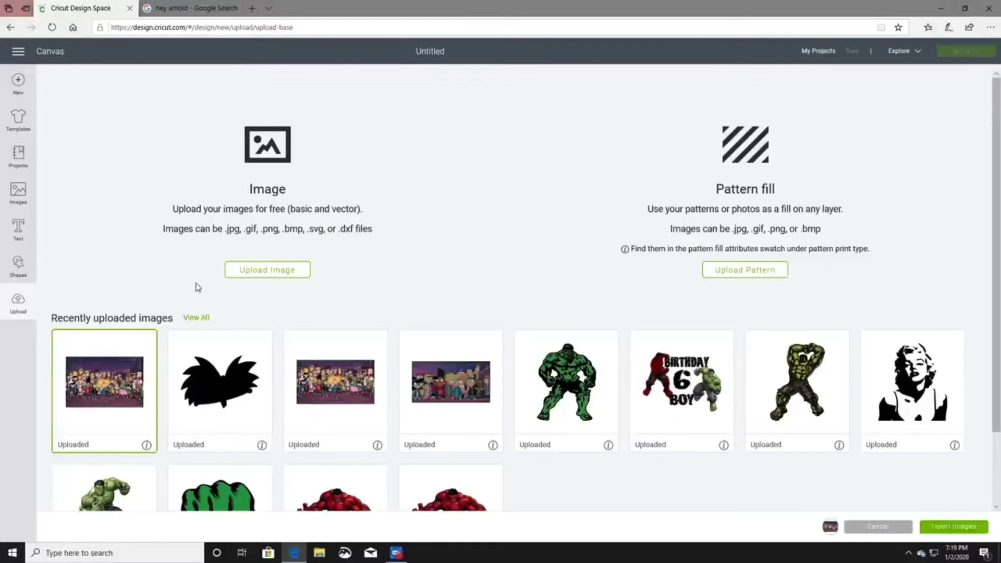
pyautogui.click(190, 8)
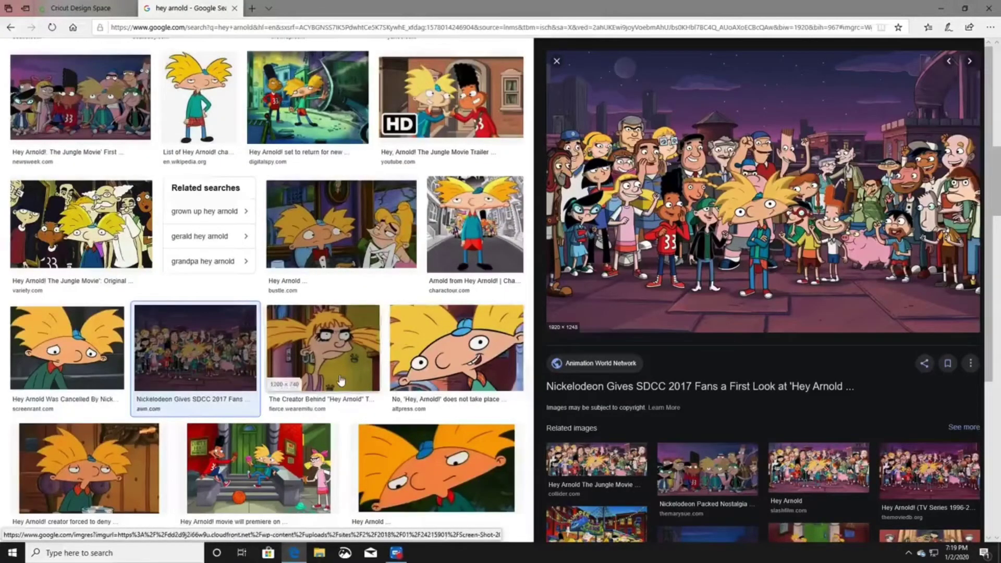
# Narrow the hey arnold image results to cartoon pictures.
pyautogui.scroll(-10, 341, 380)
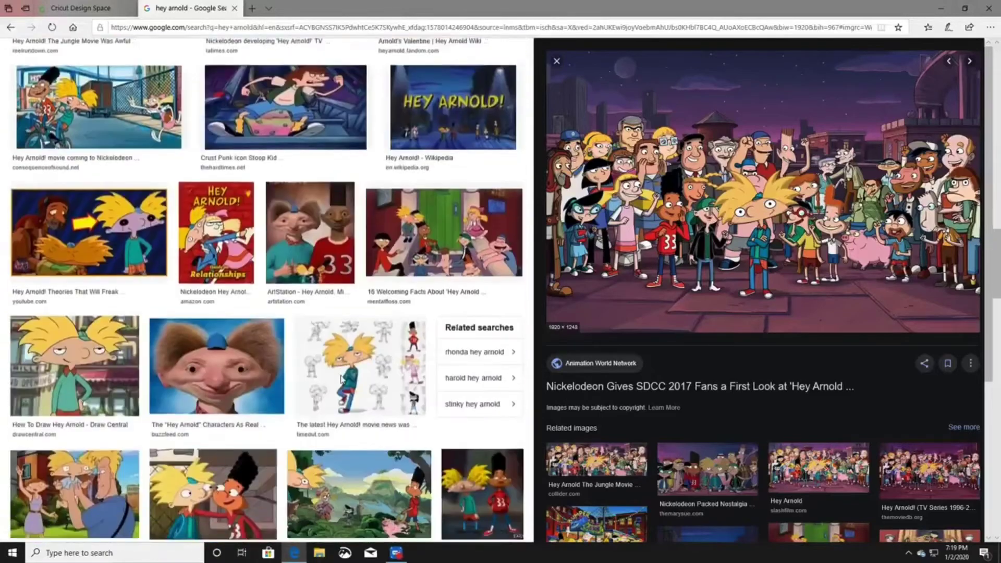
pyautogui.scroll(-3, 340, 379)
pyautogui.scroll(-6, 341, 380)
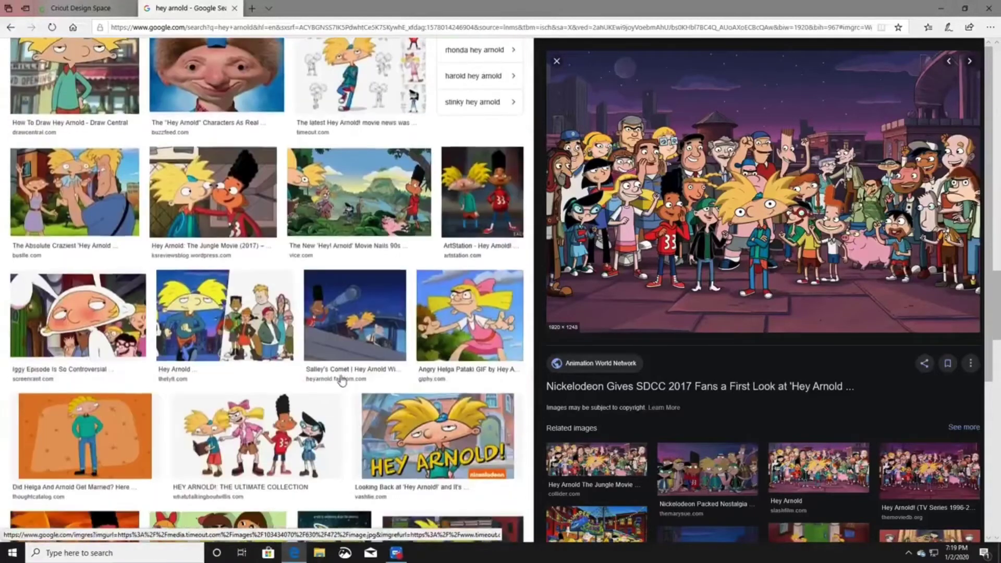
pyautogui.scroll(20, 349, 355)
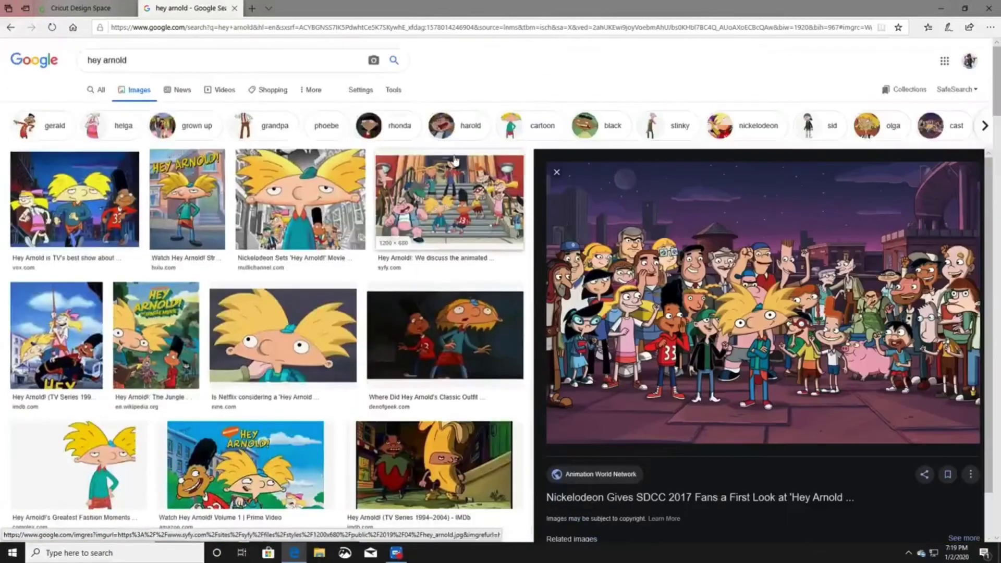
pyautogui.click(539, 135)
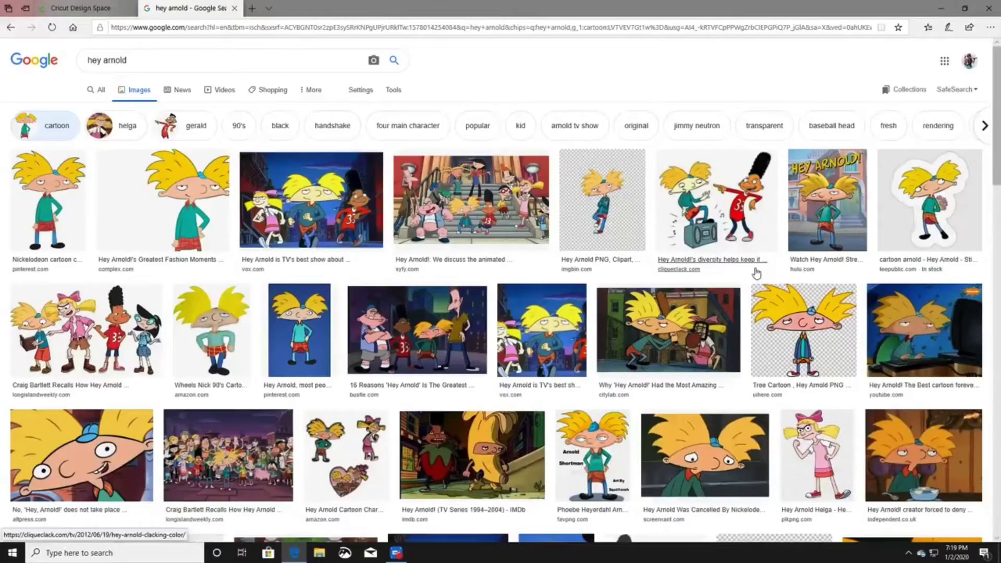
# Save the kindpng 'Hey Arnold Teenagers' picture to Pictures under its default hd-png-download name.
pyautogui.scroll(-3, 648, 296)
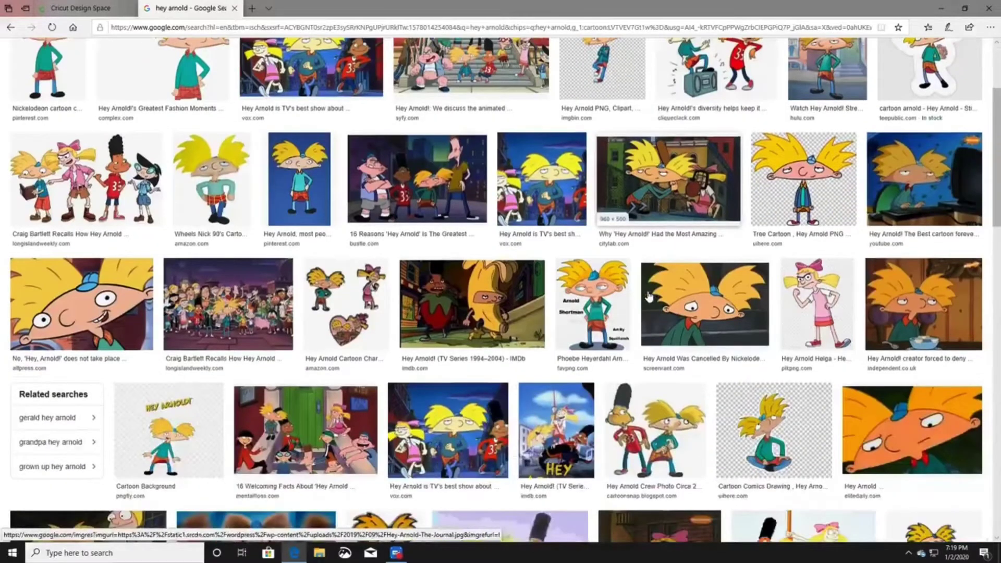
pyautogui.scroll(-2, 648, 296)
pyautogui.scroll(-3, 649, 296)
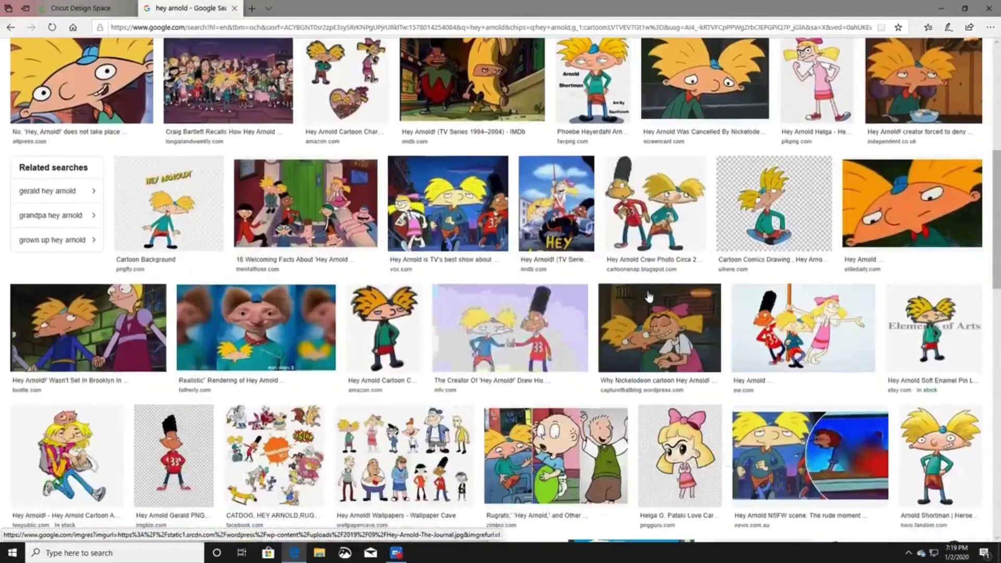
pyautogui.scroll(-2, 649, 296)
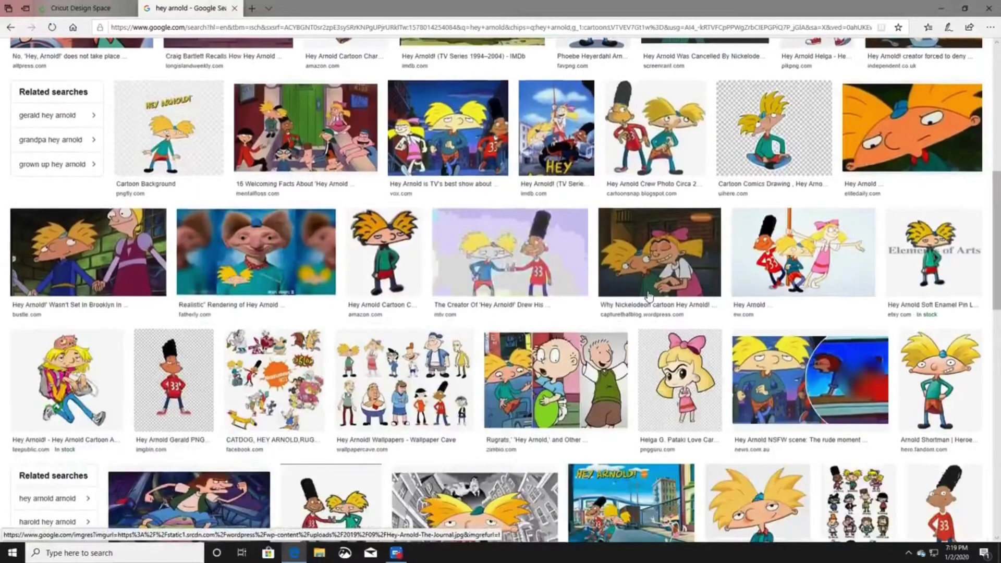
pyautogui.scroll(-2, 649, 296)
pyautogui.scroll(-2, 649, 296)
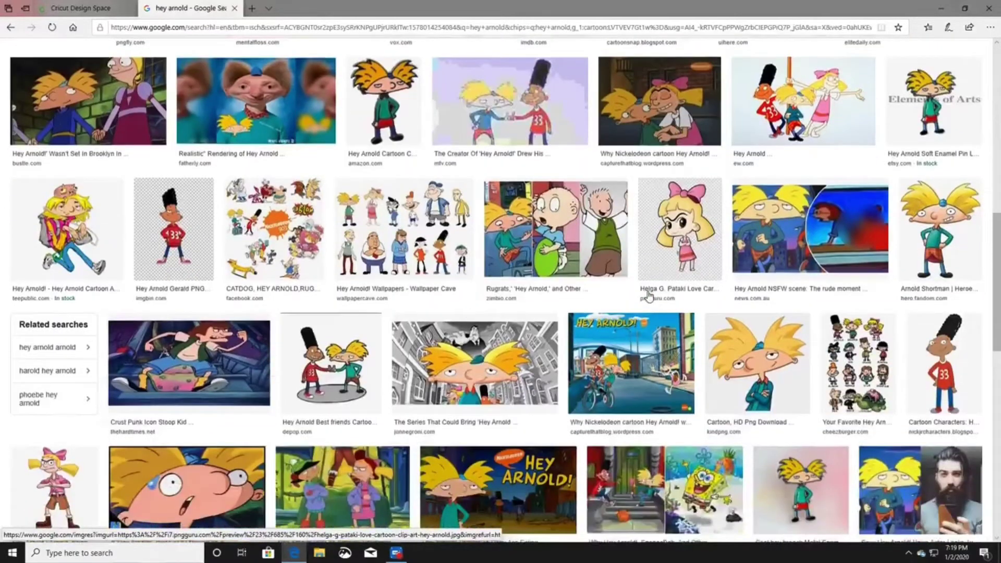
pyautogui.click(798, 370)
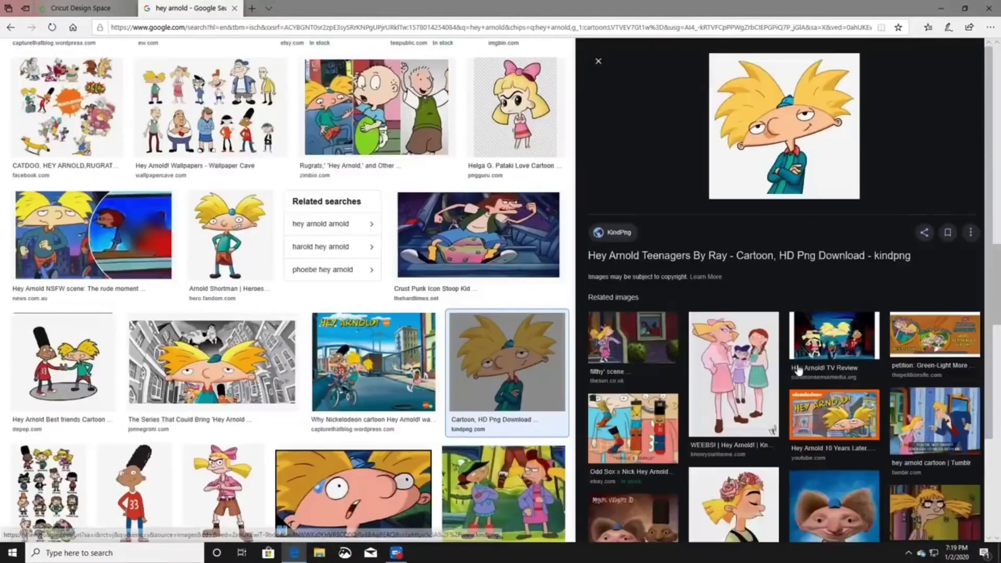
pyautogui.rightClick(763, 147)
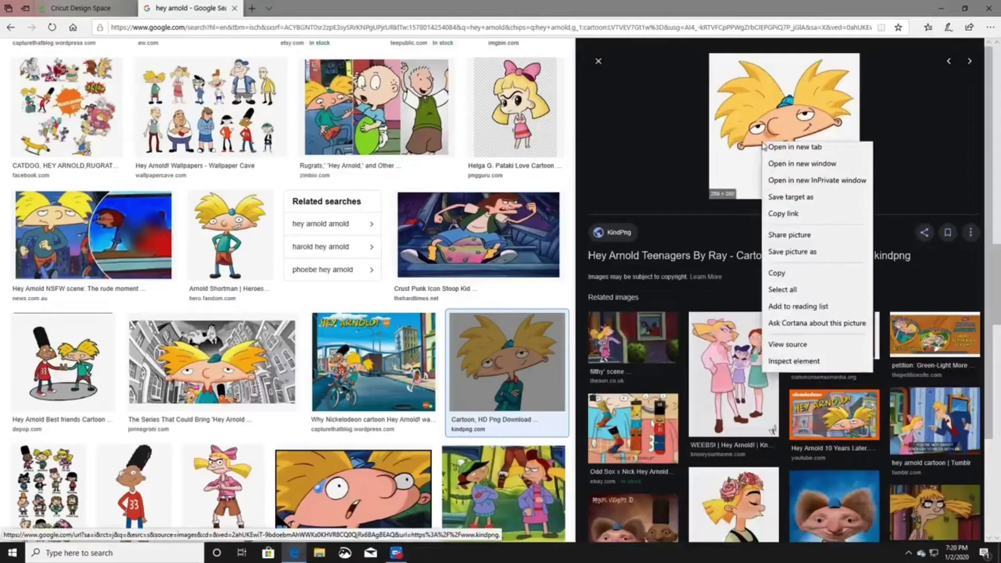
pyautogui.click(787, 256)
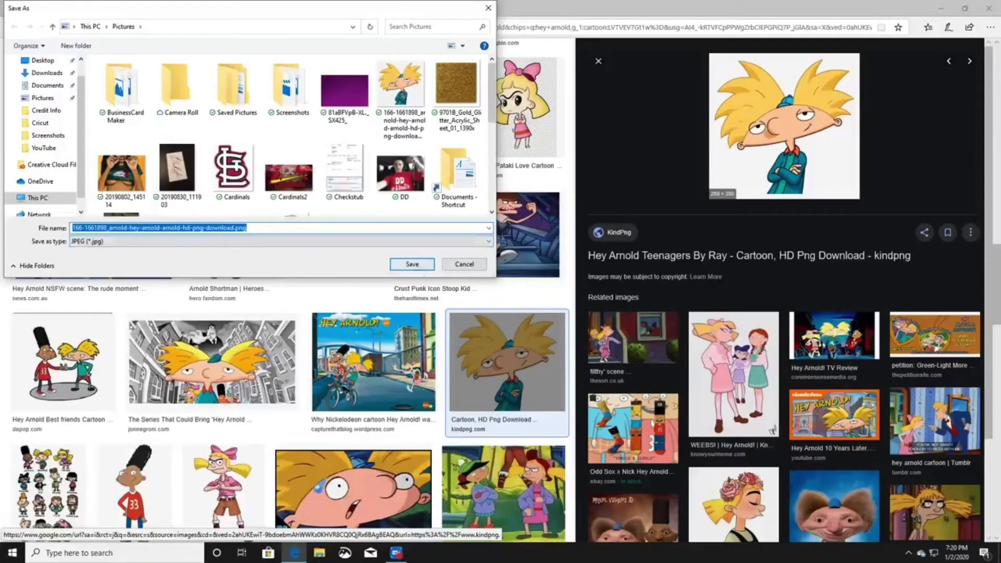
pyautogui.click(411, 264)
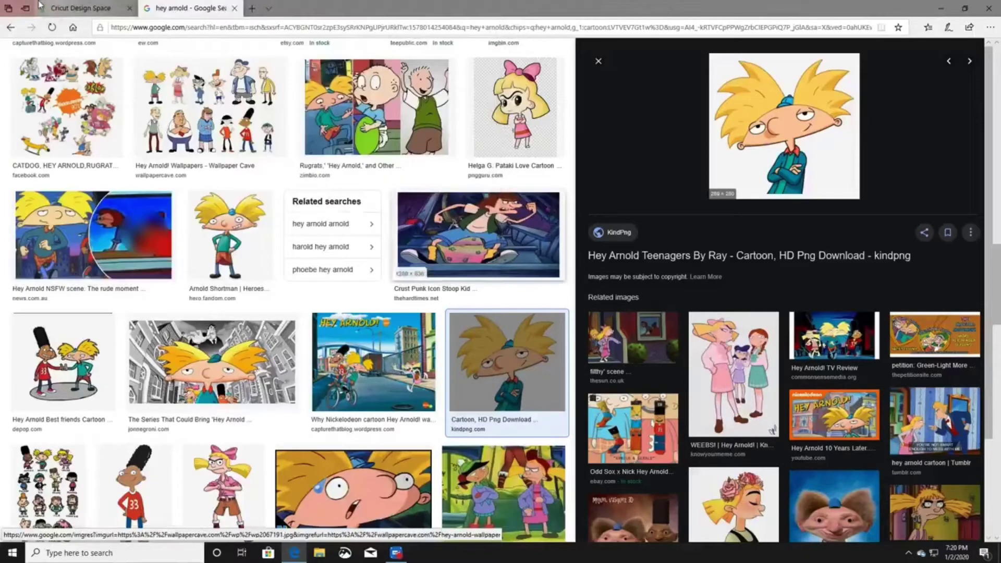
# Upload the saved cartoon Arnold picture, settling on Complex after trying Simple and Moderately complex.
pyautogui.click(50, 11)
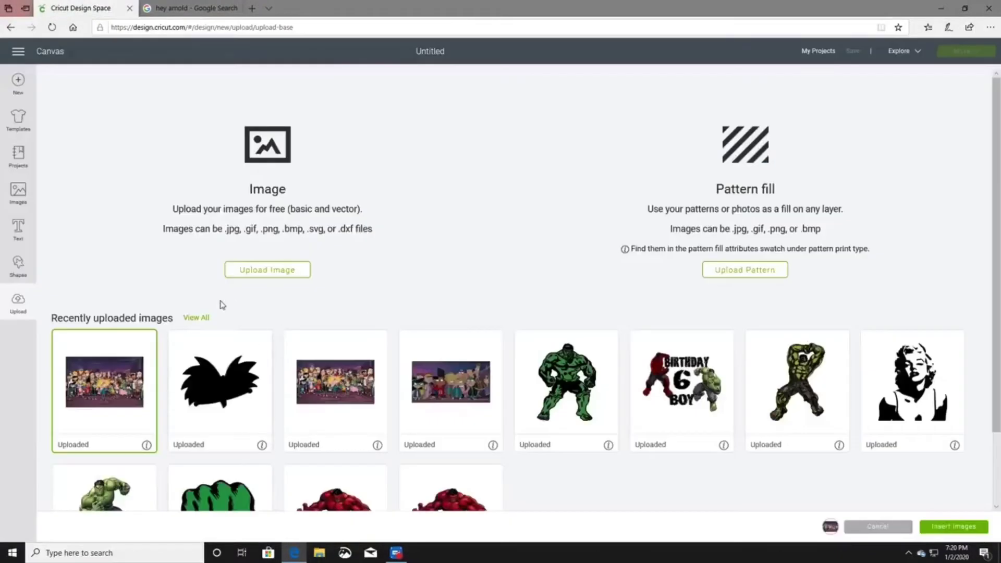
pyautogui.click(255, 275)
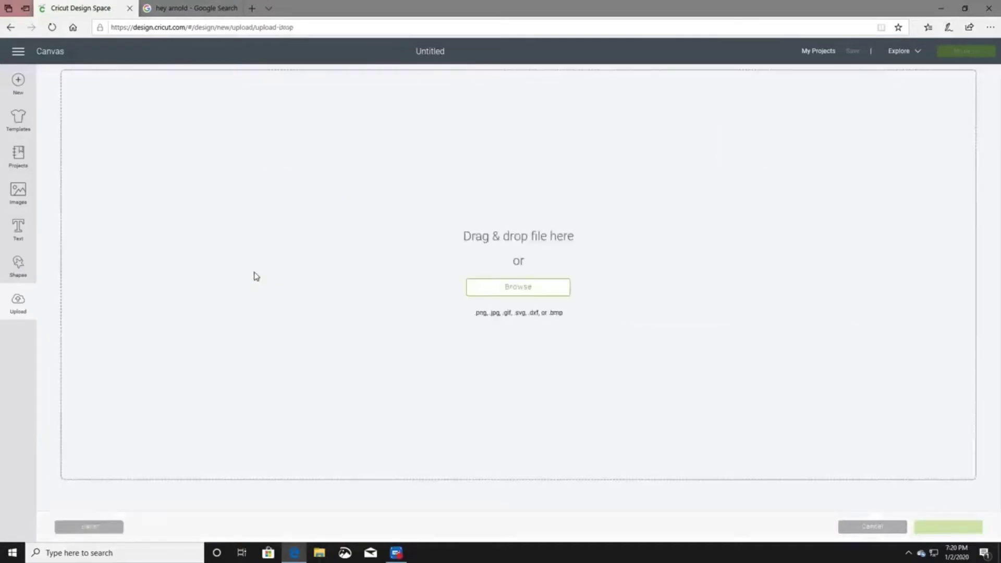
pyautogui.click(512, 294)
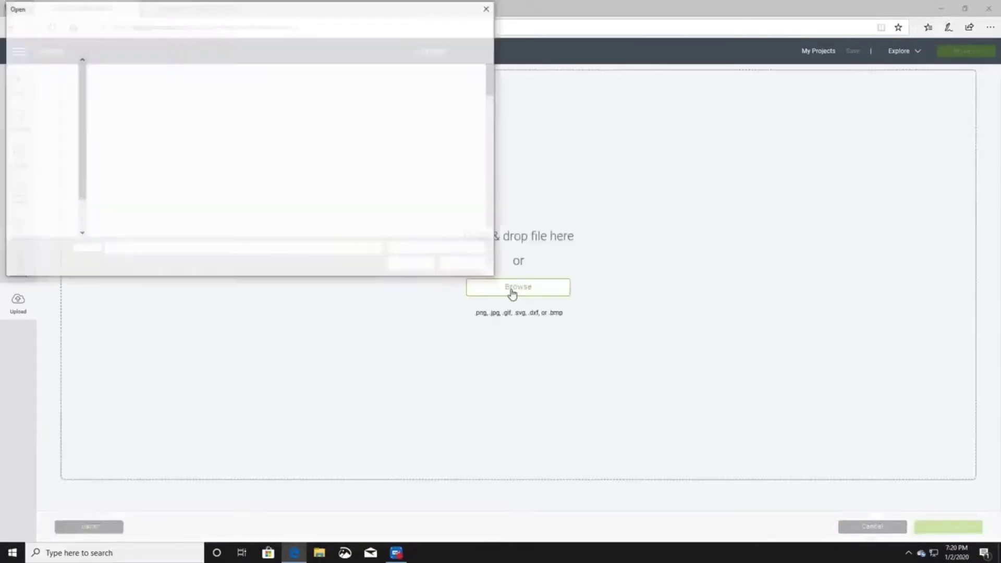
pyautogui.click(406, 98)
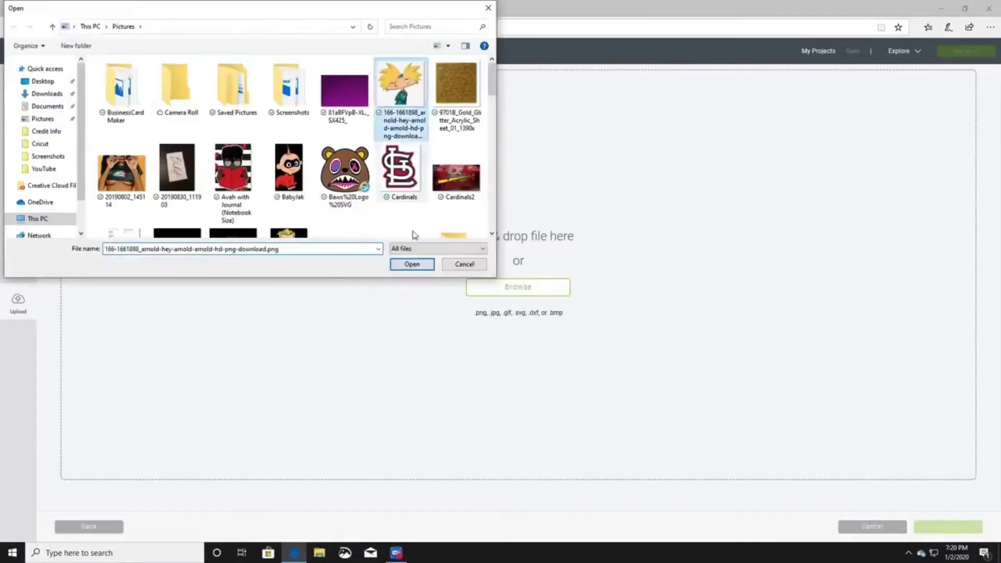
pyautogui.click(411, 263)
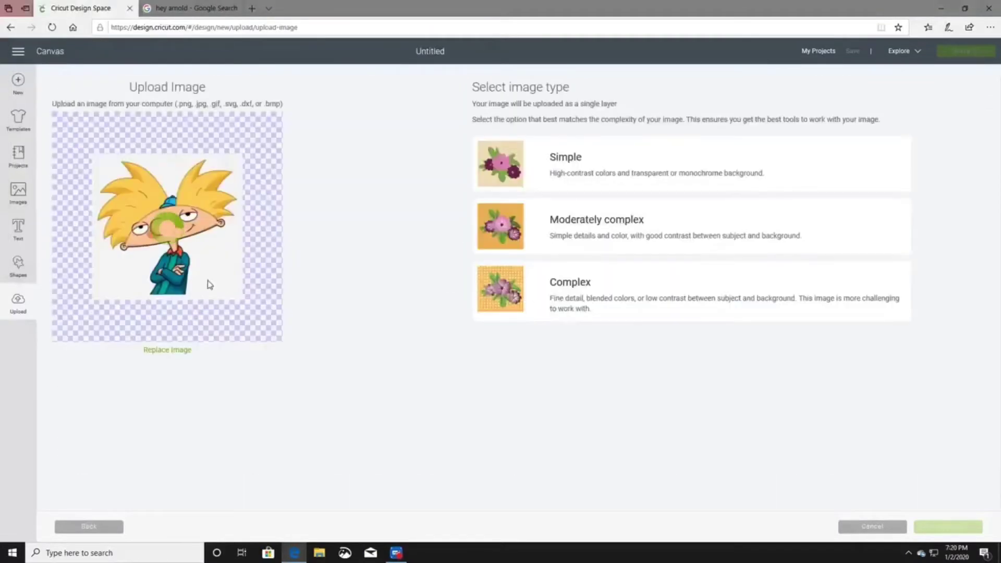
pyautogui.click(590, 302)
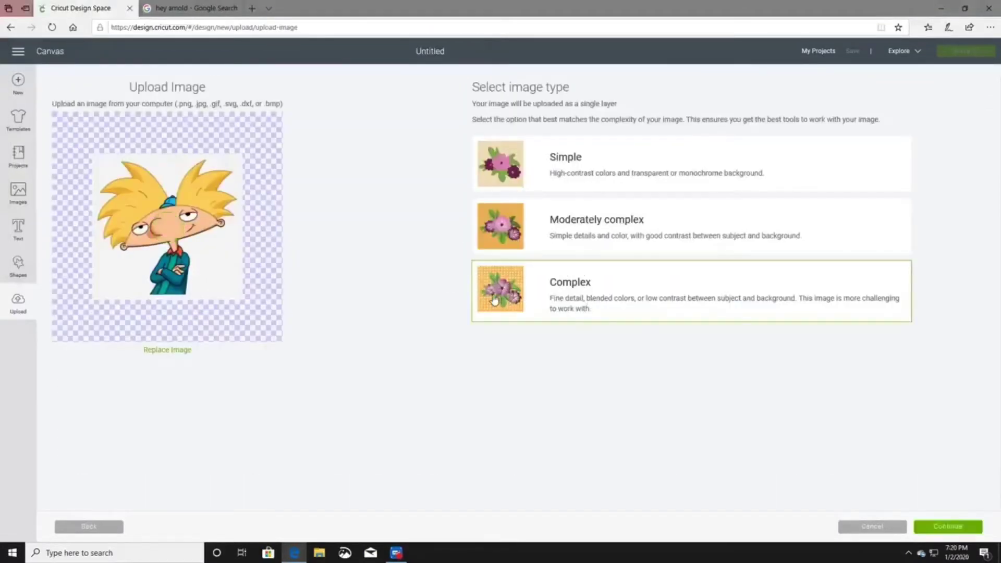
pyautogui.click(573, 163)
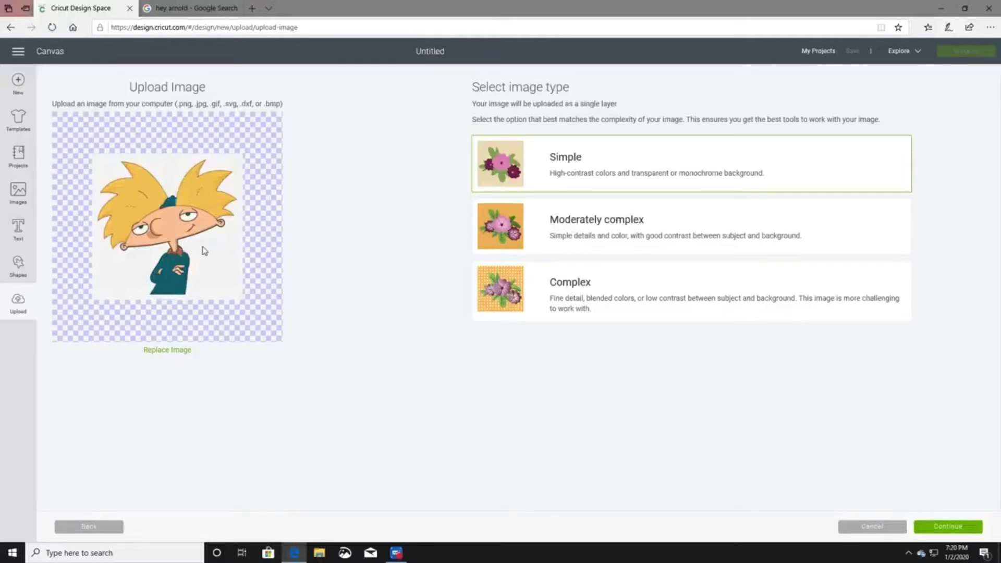
pyautogui.click(594, 221)
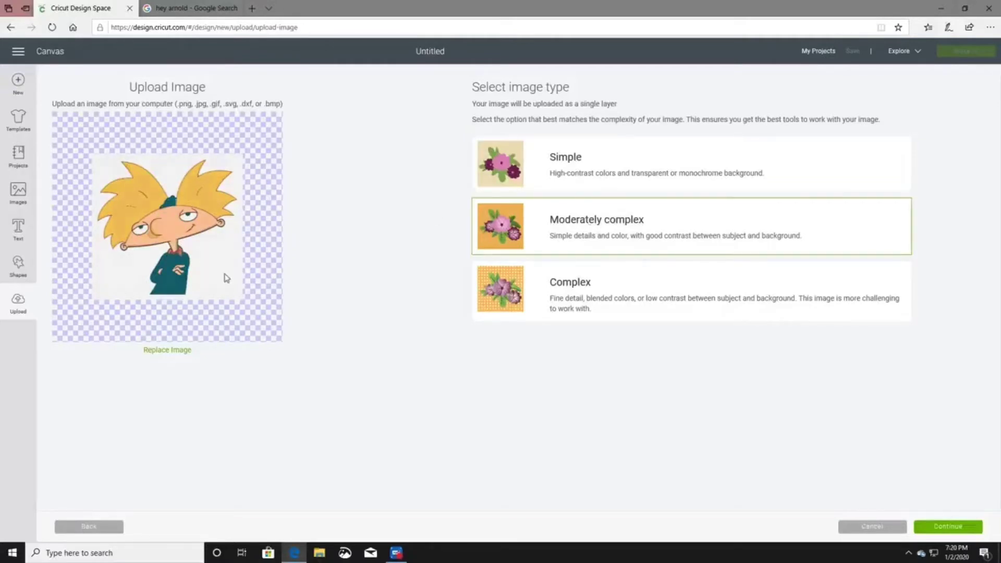
pyautogui.click(577, 286)
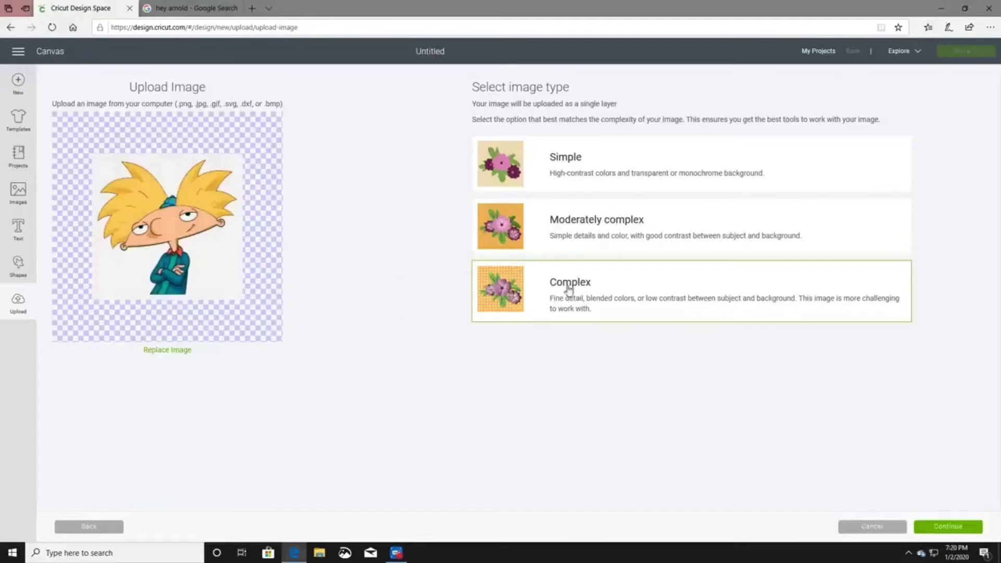
pyautogui.click(955, 527)
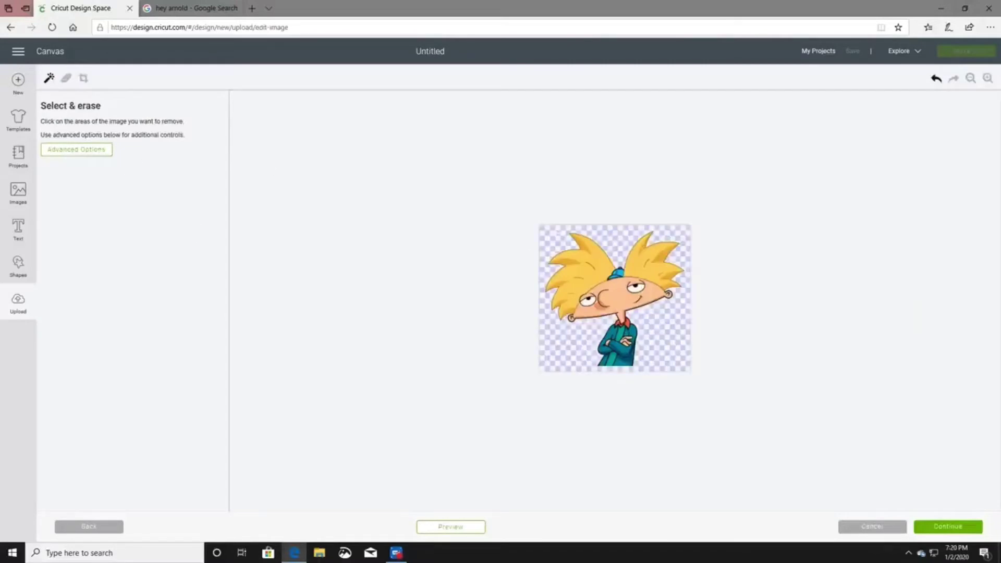
# Zoom in and erase Arnold's collar, arms and torso, leaving only his head.
pyautogui.click(65, 78)
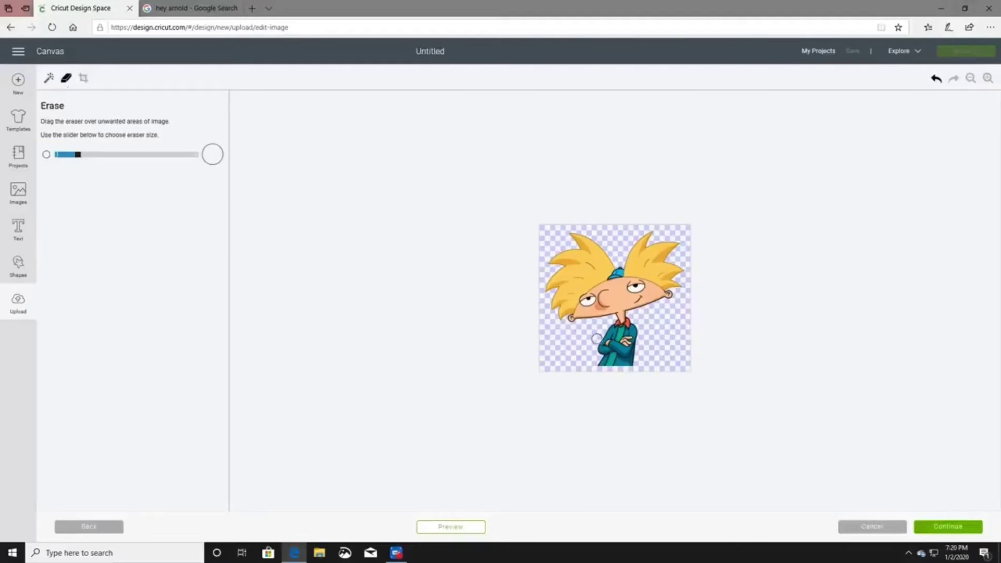
pyautogui.click(987, 78)
pyautogui.click(987, 79)
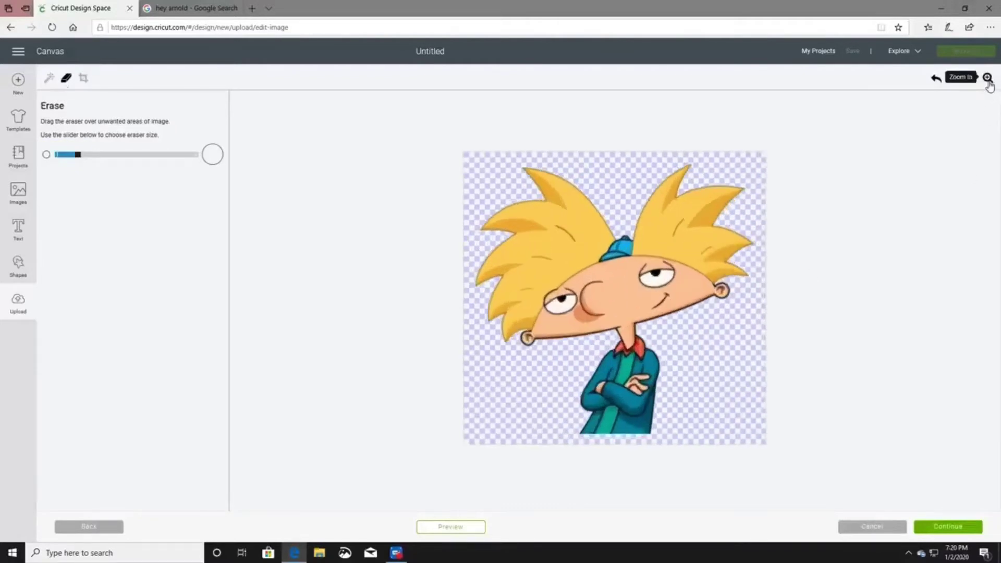
pyautogui.click(987, 78)
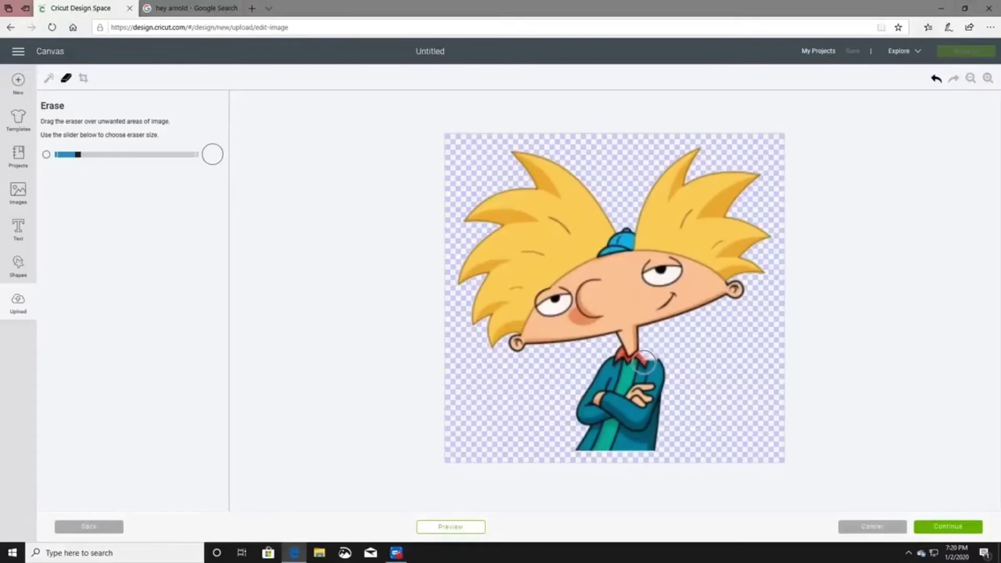
pyautogui.moveTo(644, 359)
pyautogui.mouseDown()
pyautogui.moveTo(614, 371)
pyautogui.moveTo(611, 353)
pyautogui.moveTo(621, 372)
pyautogui.moveTo(659, 383)
pyautogui.moveTo(659, 368)
pyautogui.moveTo(655, 441)
pyautogui.moveTo(643, 381)
pyautogui.moveTo(641, 447)
pyautogui.moveTo(628, 384)
pyautogui.moveTo(606, 372)
pyautogui.moveTo(578, 411)
pyautogui.moveTo(616, 388)
pyautogui.moveTo(599, 449)
pyautogui.moveTo(619, 436)
pyautogui.moveTo(617, 411)
pyautogui.mouseUp()
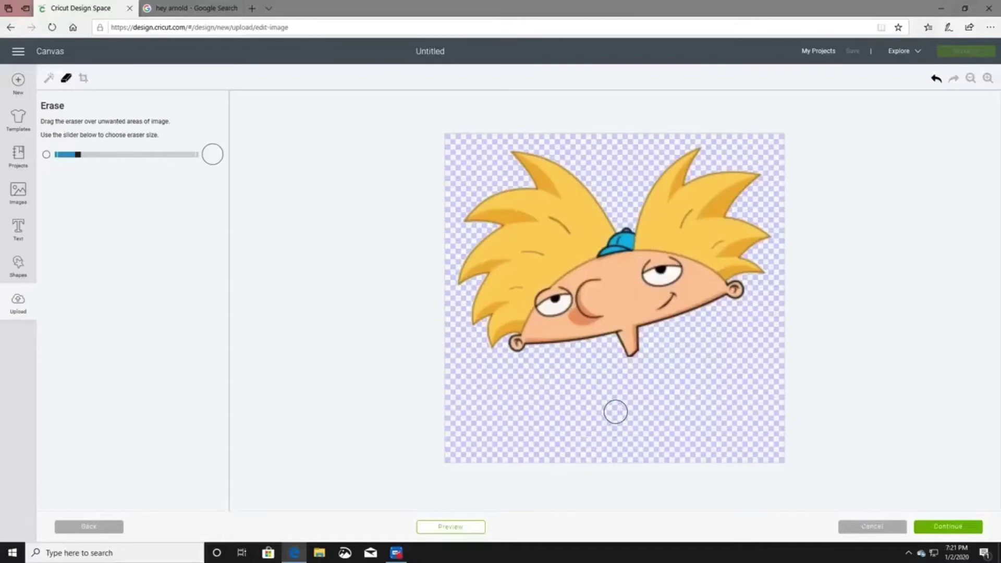
# Save the erased Arnold head as a Cut image.
pyautogui.click(925, 531)
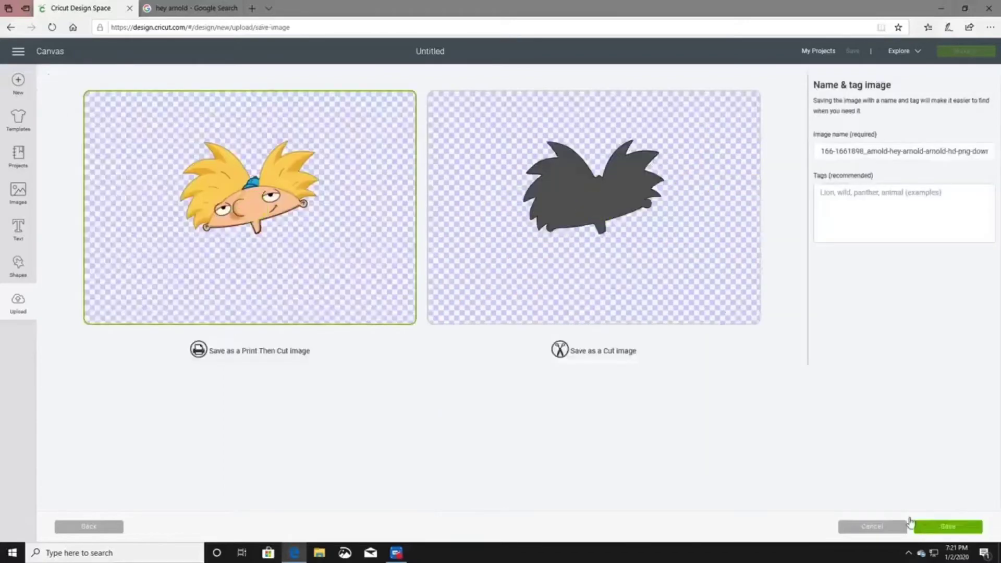
pyautogui.click(593, 220)
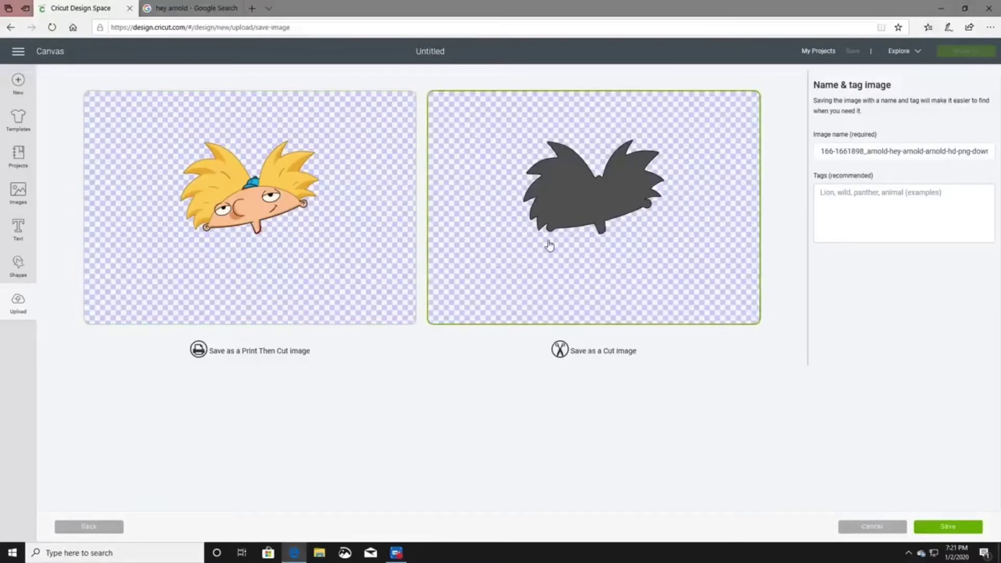
pyautogui.click(935, 521)
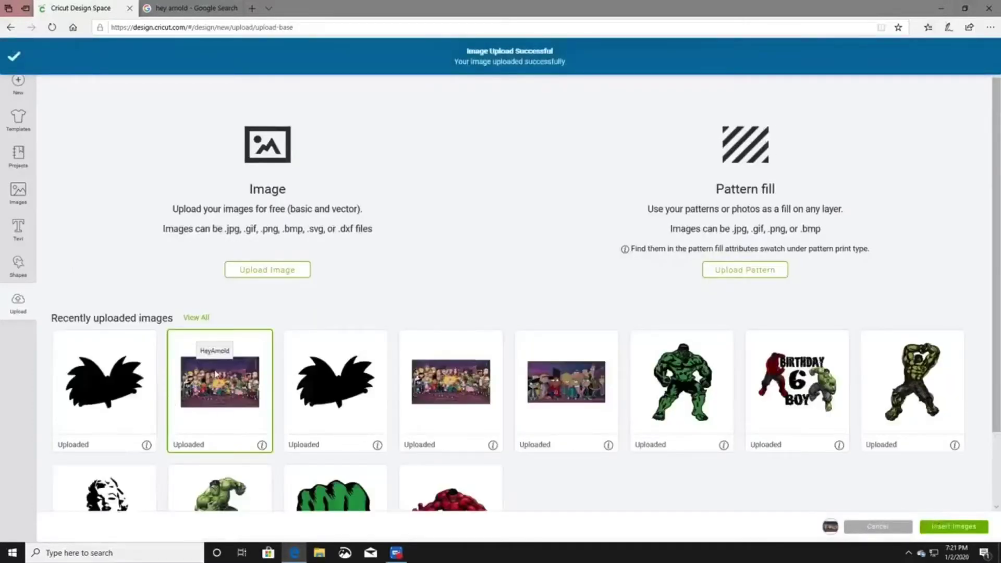
# Select the new head silhouette, drop the extra one, and insert the images onto the canvas.
pyautogui.click(309, 387)
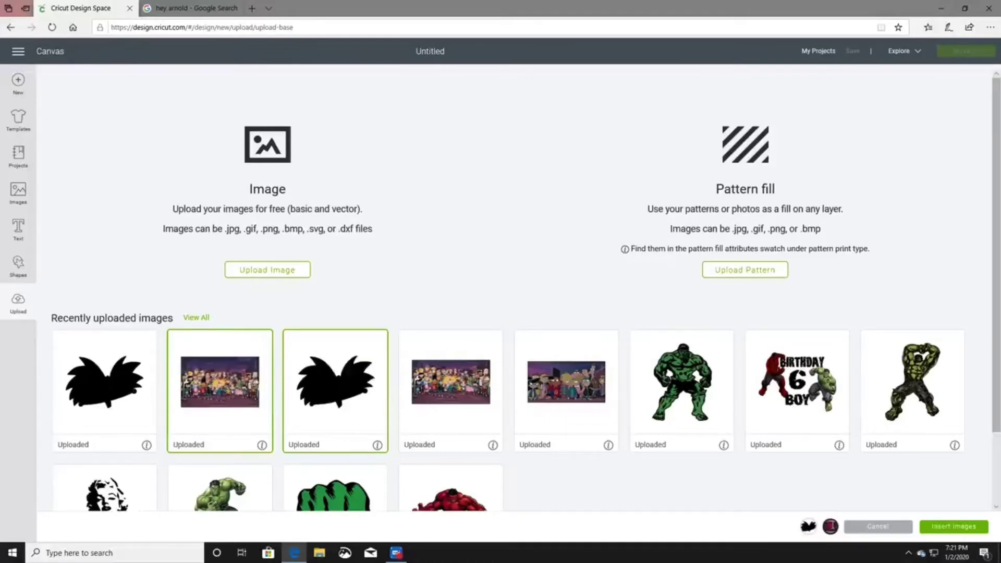
pyautogui.click(136, 389)
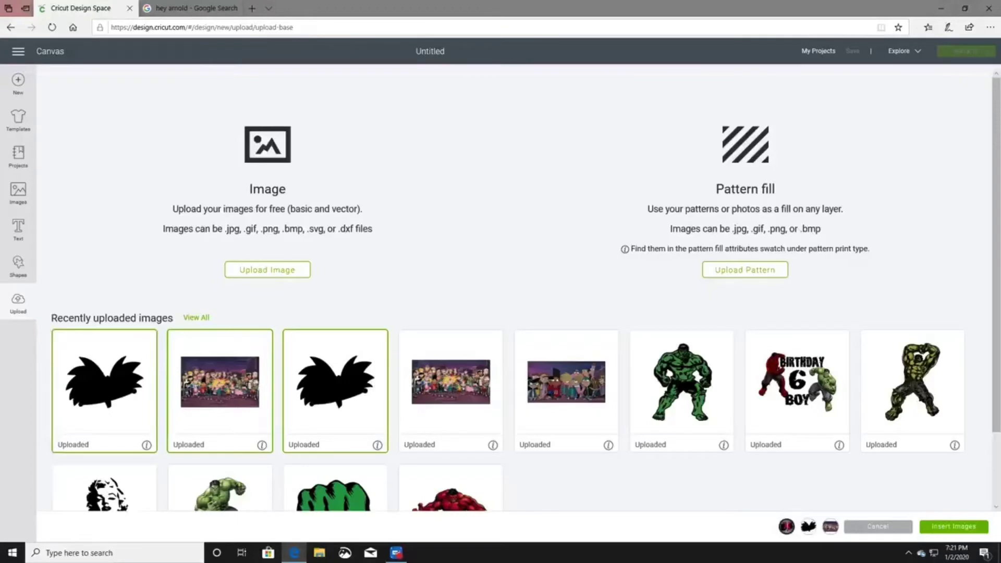
pyautogui.click(787, 527)
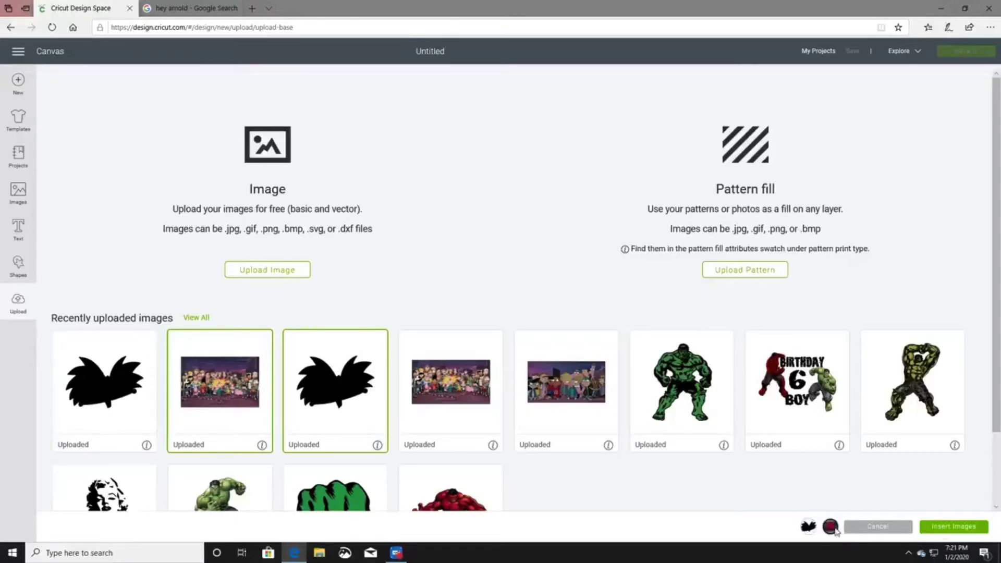
pyautogui.click(964, 530)
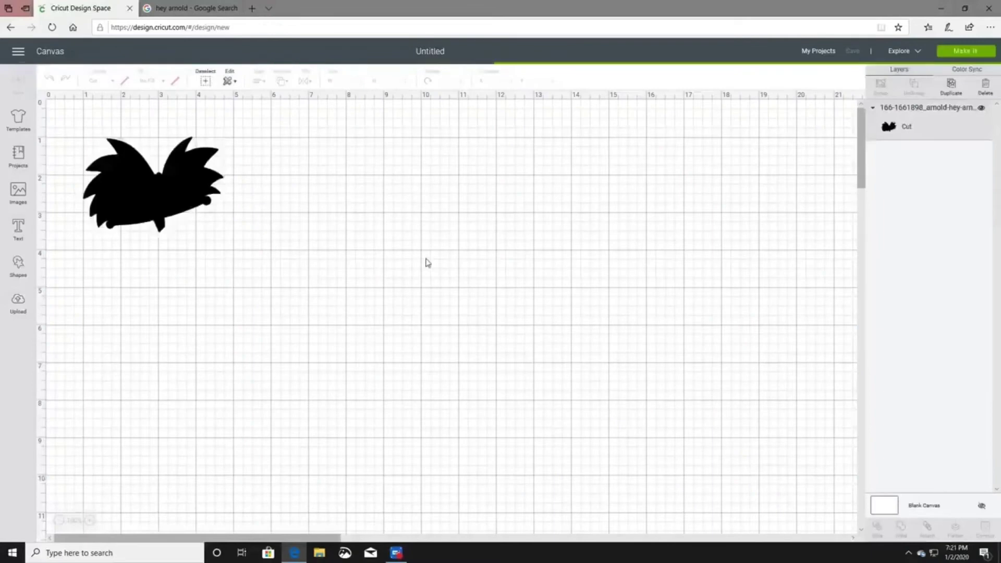
# Delete the duplicate HeyArnold picture and center the 16.333 × 10.617 in group image beside the silhouette.
pyautogui.click(153, 201)
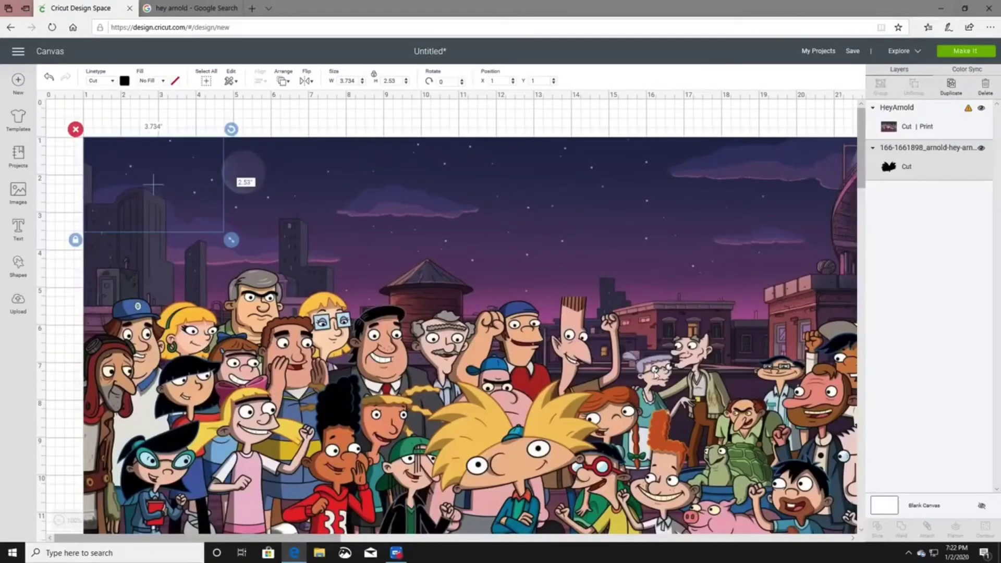
pyautogui.click(623, 426)
pyautogui.scroll(-5, 677, 402)
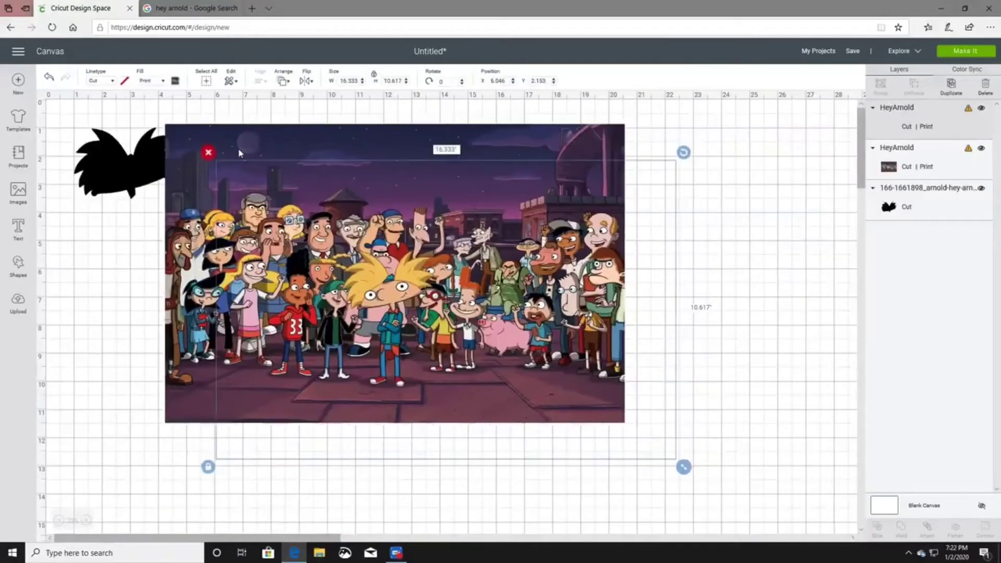
pyautogui.moveTo(239, 152); pyautogui.dragTo(378, 227)
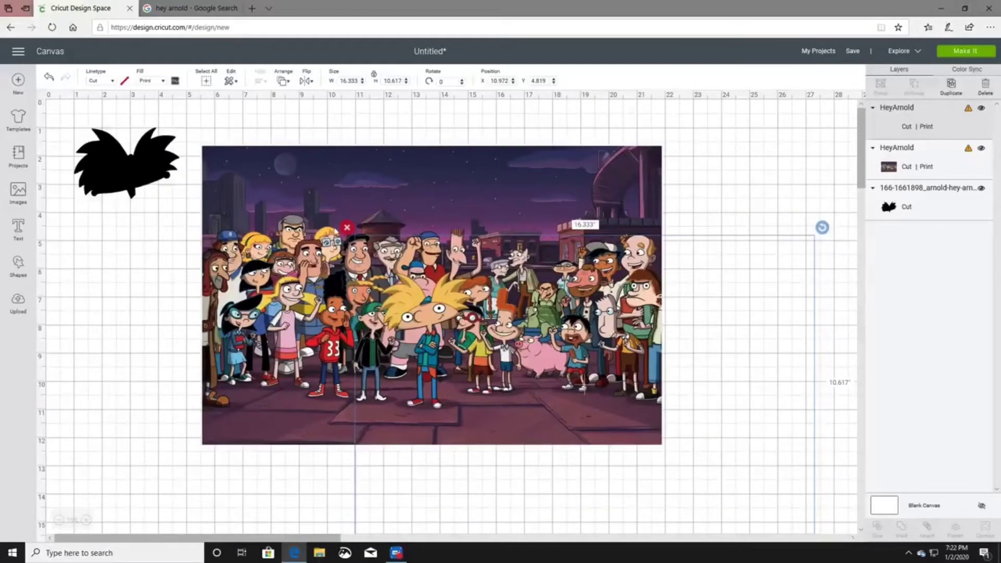
pyautogui.click(346, 228)
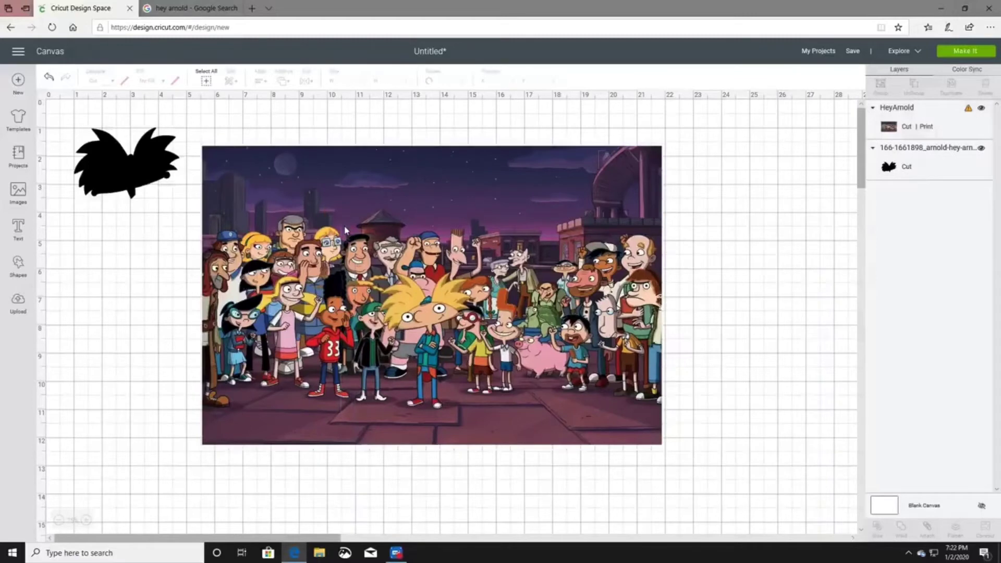
pyautogui.moveTo(328, 197); pyautogui.dragTo(349, 206)
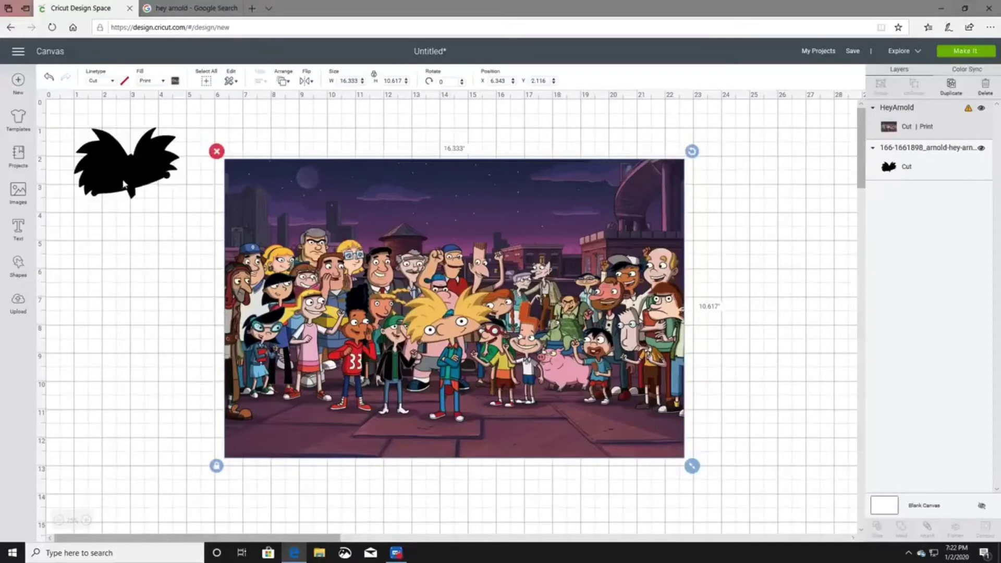
pyautogui.moveTo(125, 185); pyautogui.dragTo(356, 307)
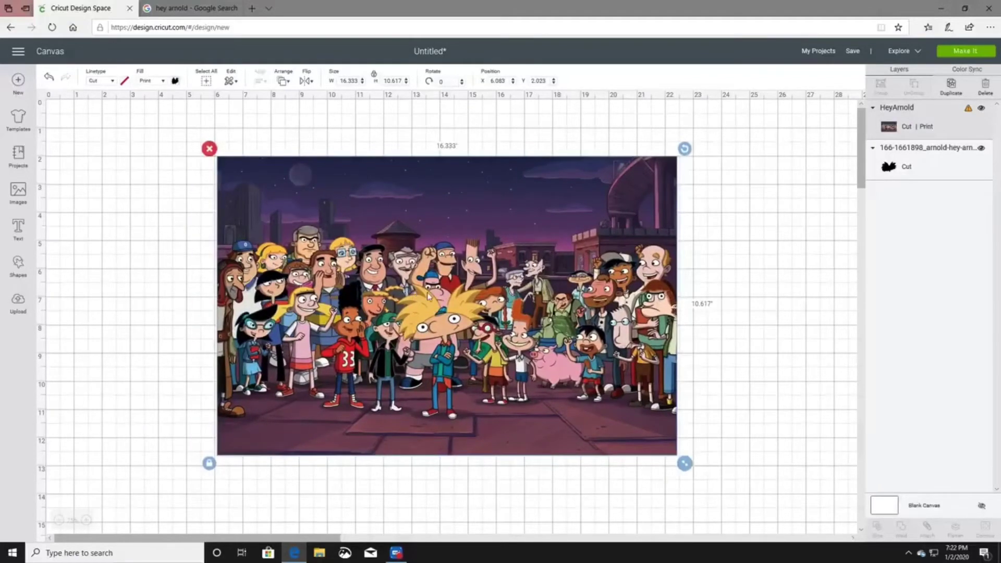
pyautogui.moveTo(401, 245)
pyautogui.mouseDown()
pyautogui.moveTo(444, 255)
pyautogui.moveTo(384, 255)
pyautogui.moveTo(397, 251)
pyautogui.mouseUp()
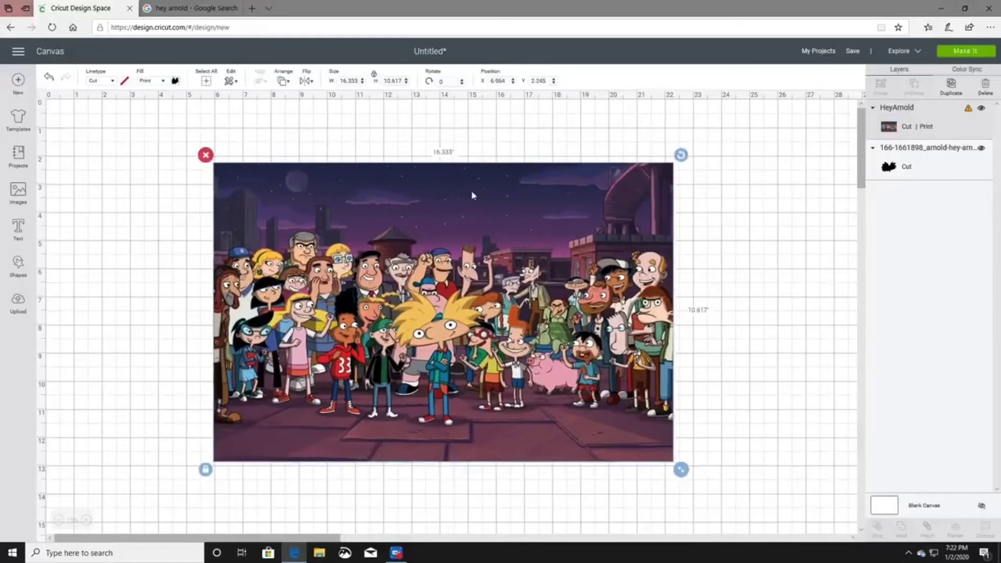
# Send the group picture behind the hair silhouette and move the silhouette over the crowd.
pyautogui.click(282, 81)
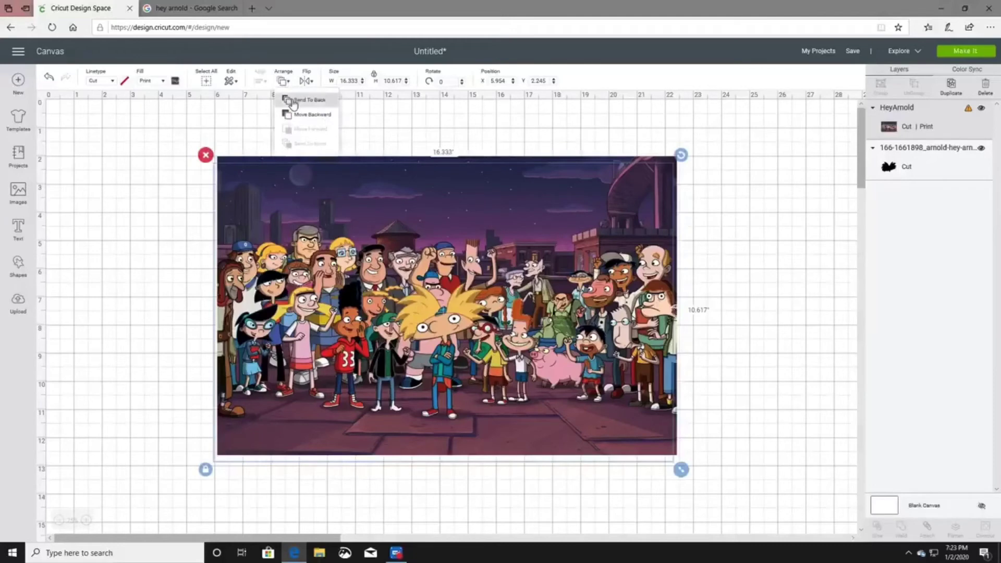
pyautogui.click(295, 100)
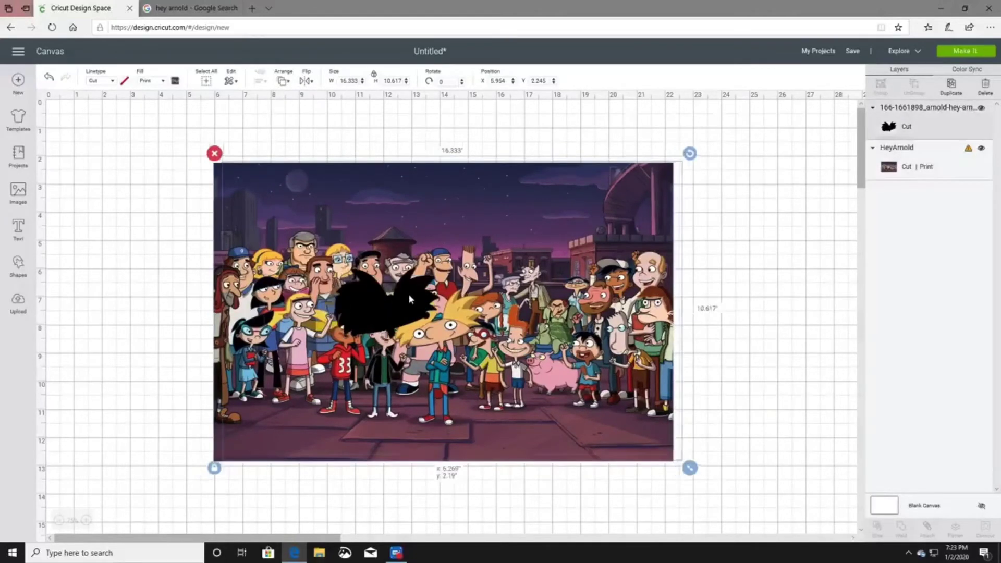
pyautogui.click(352, 308)
pyautogui.moveTo(352, 307); pyautogui.dragTo(353, 288)
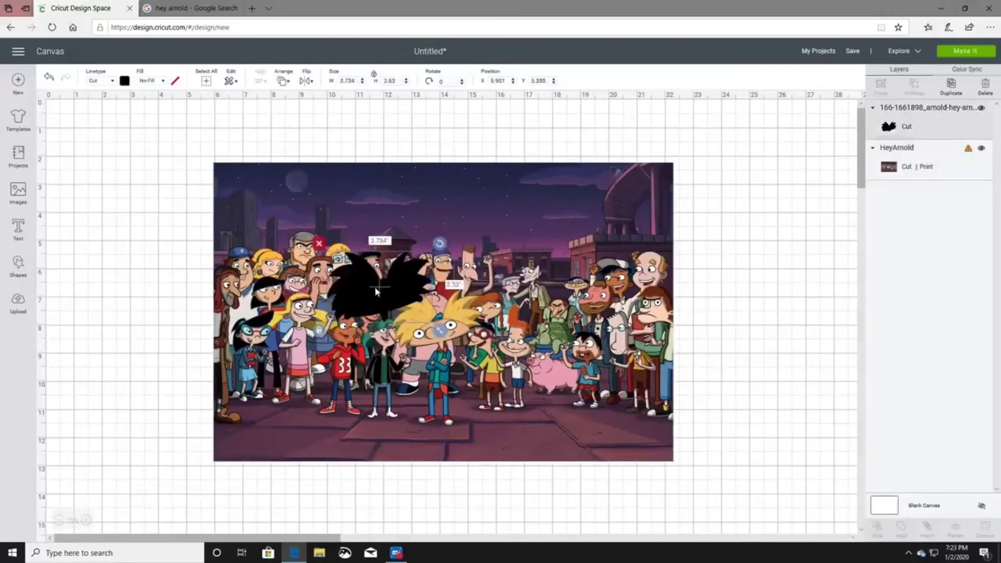
pyautogui.moveTo(374, 289); pyautogui.dragTo(322, 266)
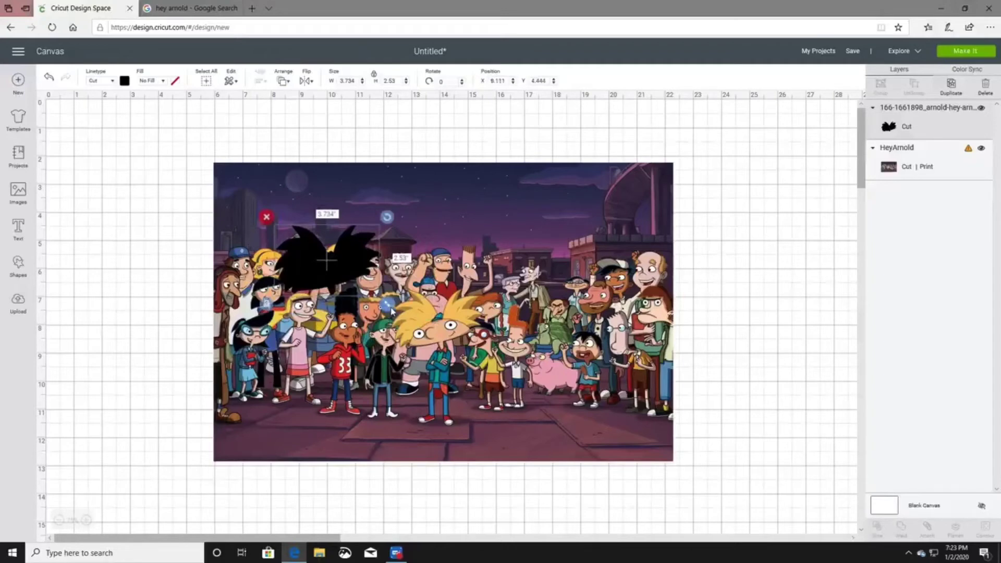
# Enlarge the black hair silhouette, tilt it slightly and reposition it over the picture.
pyautogui.moveTo(390, 309); pyautogui.dragTo(616, 458)
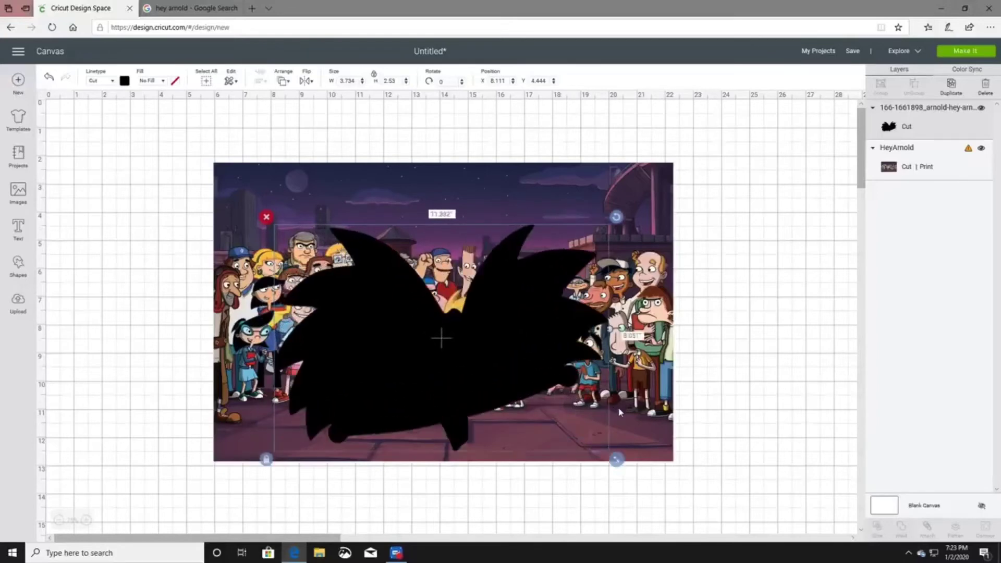
pyautogui.moveTo(436, 362); pyautogui.dragTo(378, 327)
pyautogui.moveTo(557, 424); pyautogui.dragTo(611, 459)
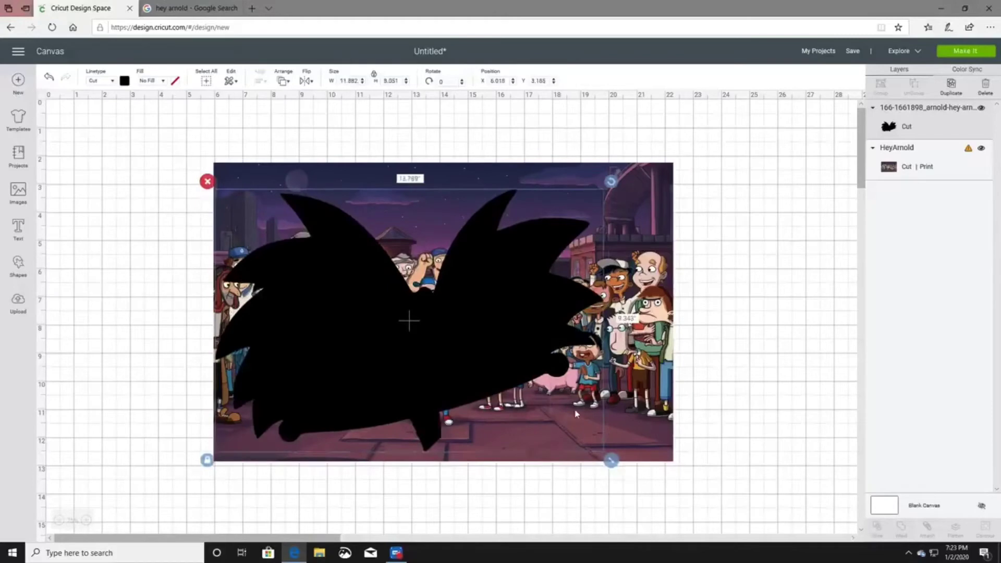
pyautogui.moveTo(458, 357); pyautogui.dragTo(475, 351)
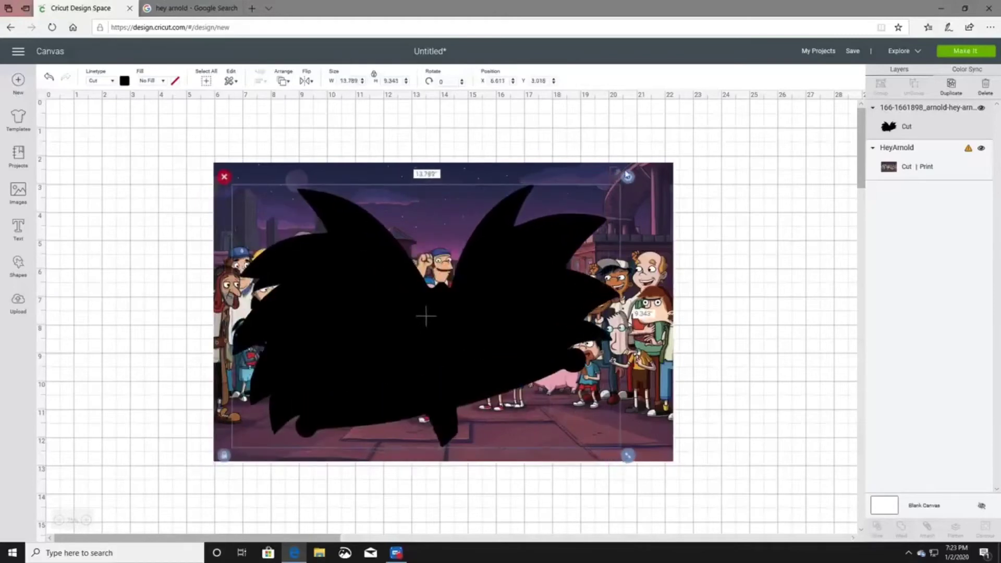
pyautogui.moveTo(628, 176); pyautogui.dragTo(636, 214)
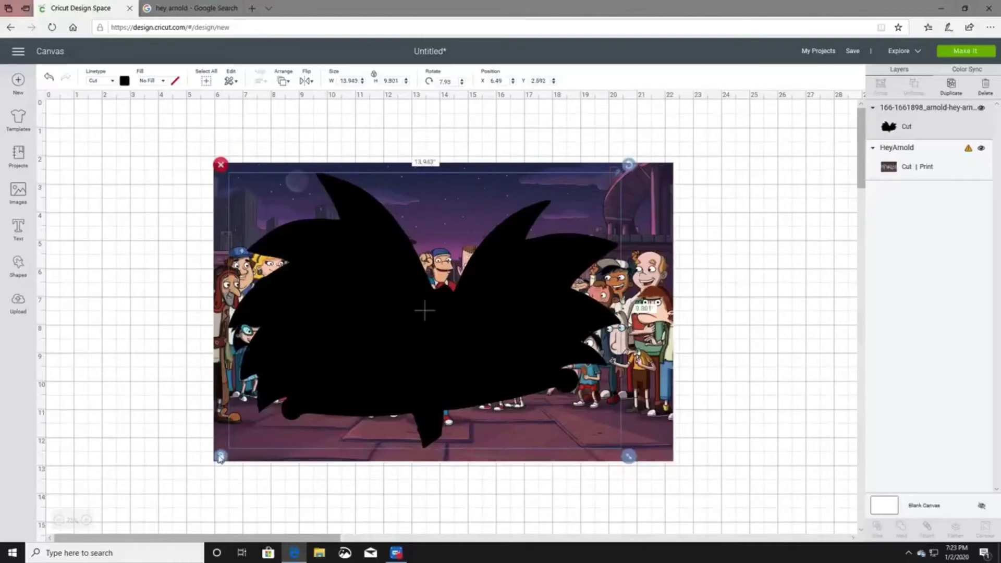
pyautogui.moveTo(628, 457); pyautogui.dragTo(682, 468)
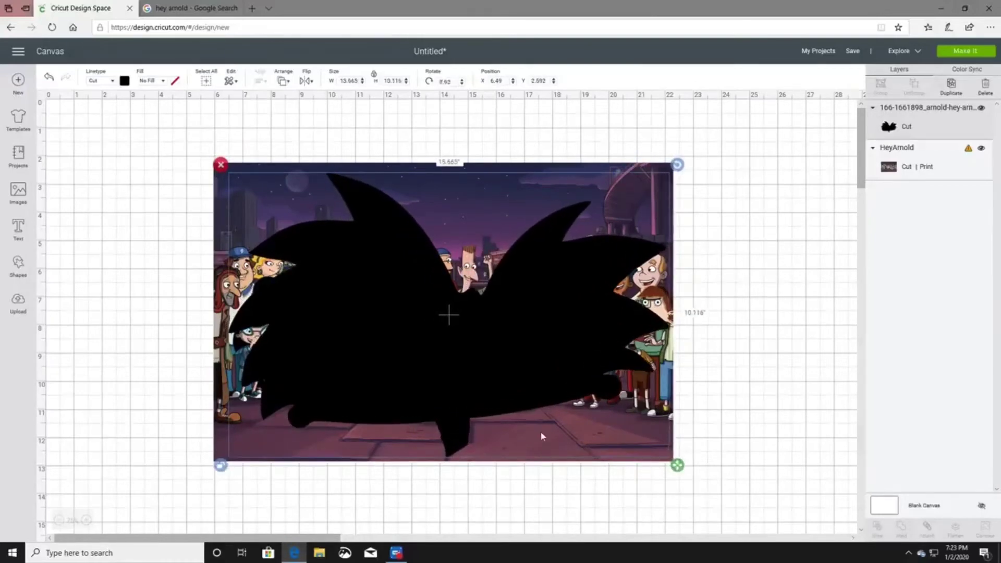
pyautogui.moveTo(490, 391); pyautogui.dragTo(470, 384)
# Enlarge the silhouette to about 17.4 wide and refine its position and tilt.
pyautogui.click(655, 409)
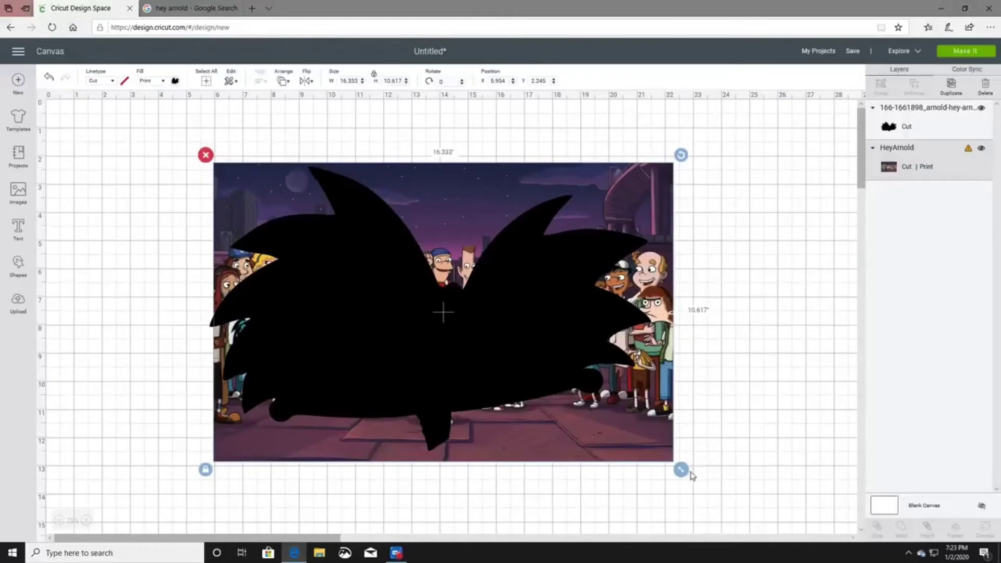
pyautogui.moveTo(682, 468)
pyautogui.mouseDown()
pyautogui.moveTo(760, 491)
pyautogui.moveTo(666, 468)
pyautogui.moveTo(654, 449)
pyautogui.moveTo(672, 440)
pyautogui.moveTo(679, 454)
pyautogui.mouseUp()
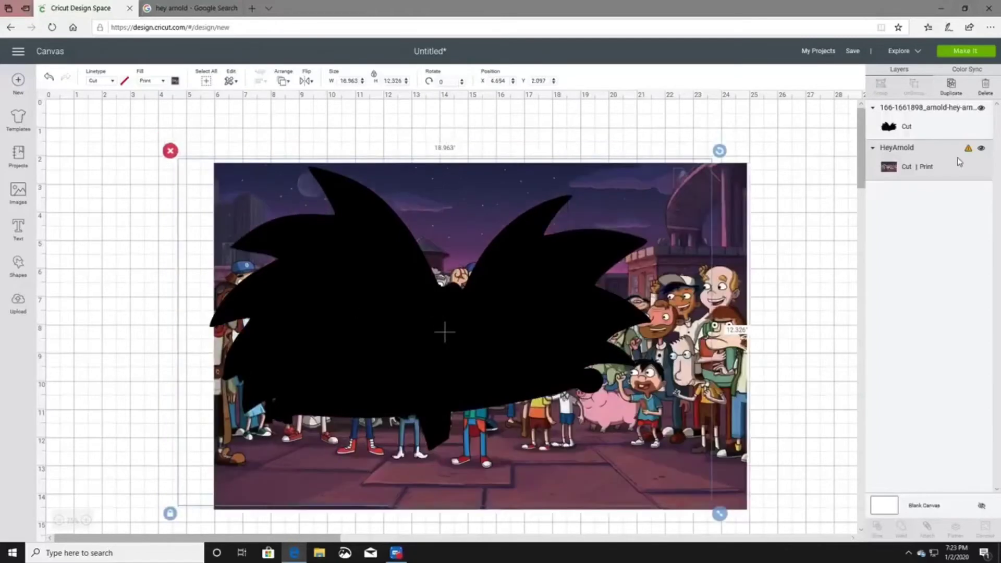
pyautogui.moveTo(459, 369)
pyautogui.mouseDown()
pyautogui.moveTo(506, 390)
pyautogui.moveTo(477, 372)
pyautogui.moveTo(454, 379)
pyautogui.mouseUp()
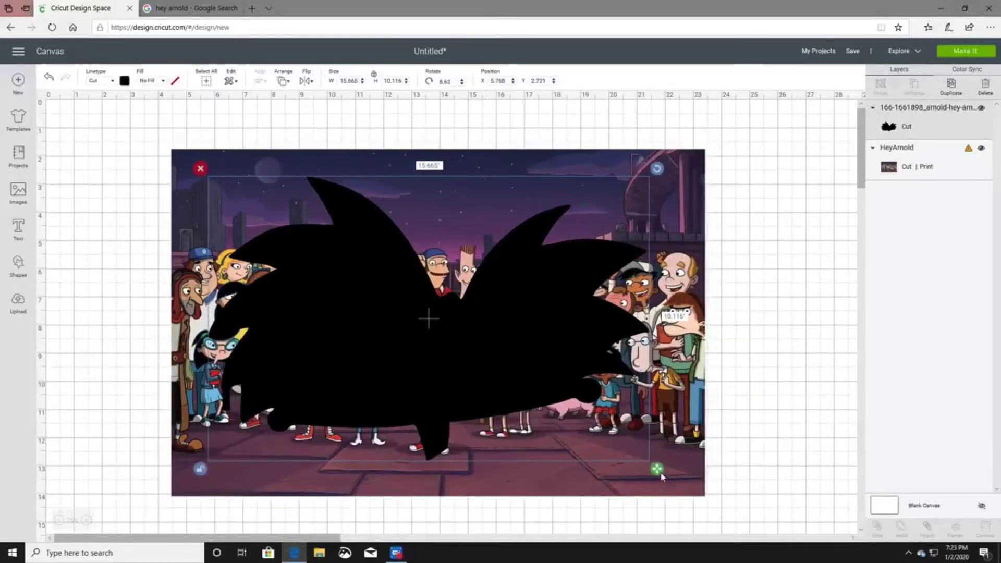
pyautogui.moveTo(661, 475); pyautogui.dragTo(712, 482)
pyautogui.moveTo(484, 380); pyautogui.dragTo(470, 379)
pyautogui.moveTo(469, 377); pyautogui.dragTo(461, 374)
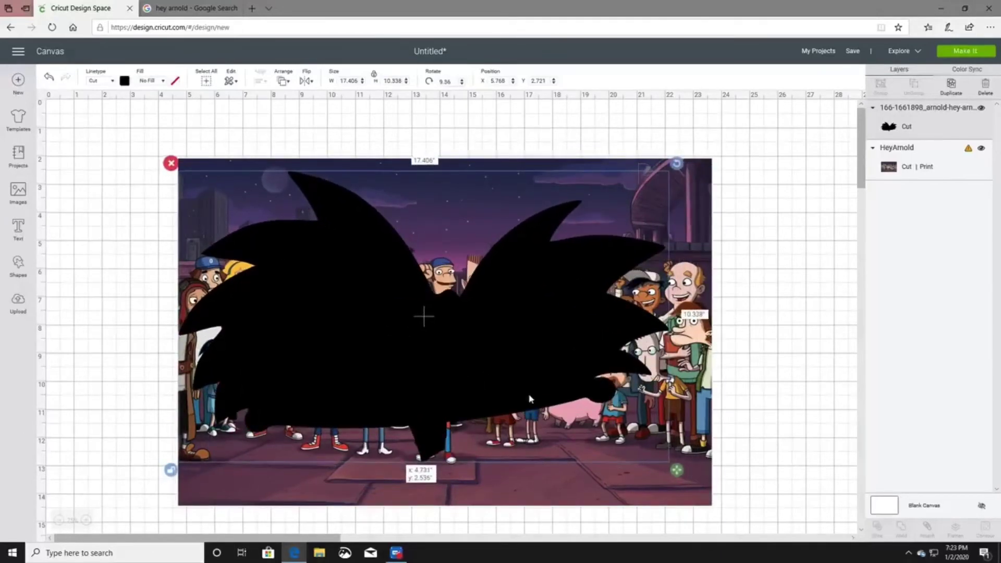
pyautogui.moveTo(676, 470); pyautogui.dragTo(712, 501)
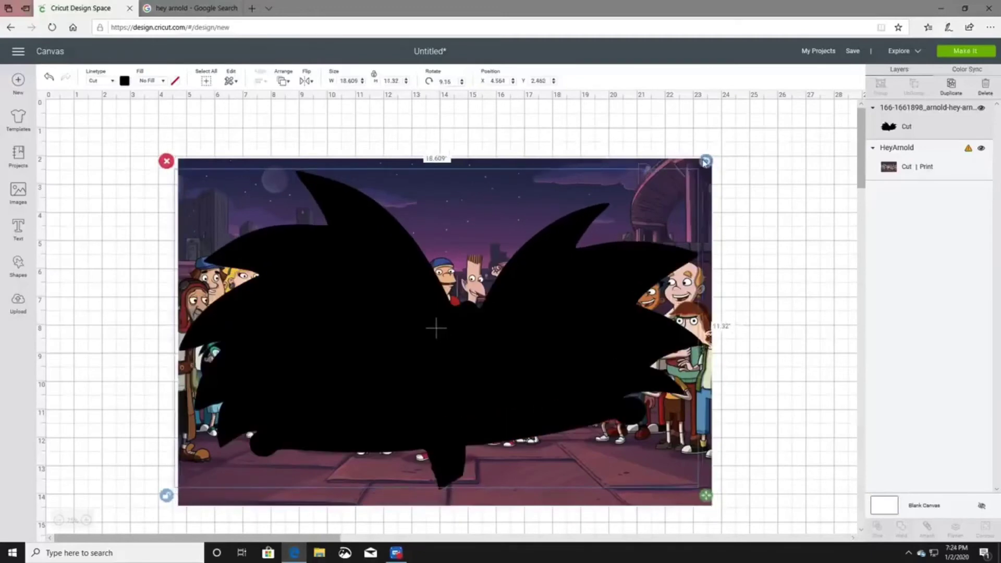
pyautogui.moveTo(705, 161); pyautogui.dragTo(694, 183)
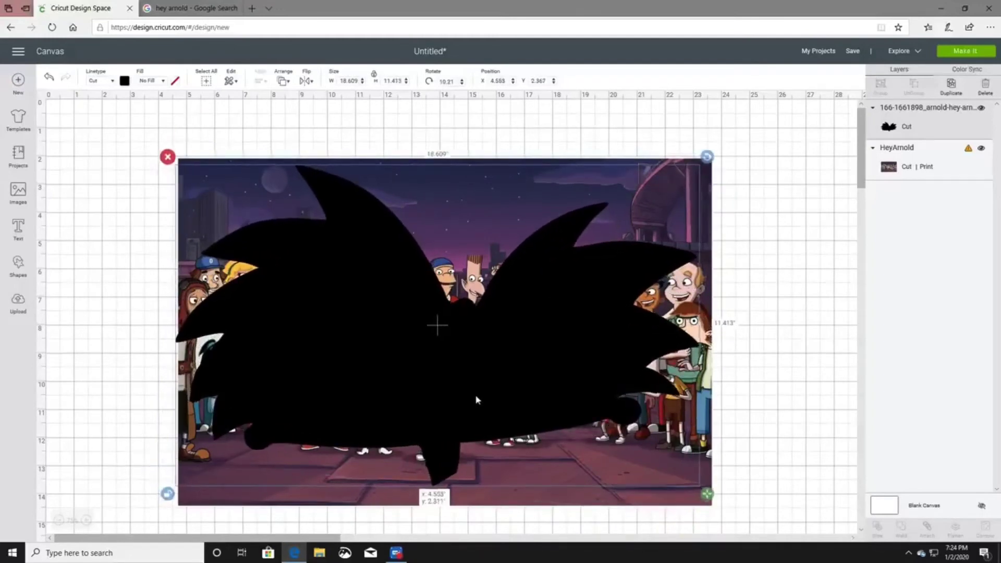
# Unlock the group picture's proportions and stretch it past the silhouette on every side.
pyautogui.click(675, 502)
pyautogui.moveTo(675, 502)
pyautogui.mouseDown()
pyautogui.moveTo(664, 503)
pyautogui.moveTo(673, 506)
pyautogui.mouseUp()
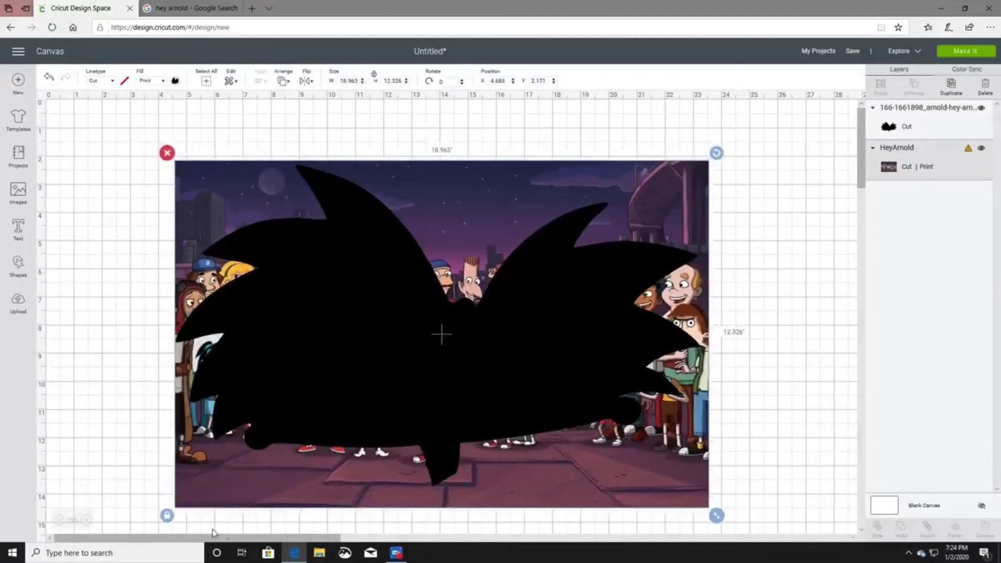
pyautogui.click(167, 515)
pyautogui.moveTo(717, 516); pyautogui.dragTo(744, 524)
pyautogui.click(450, 401)
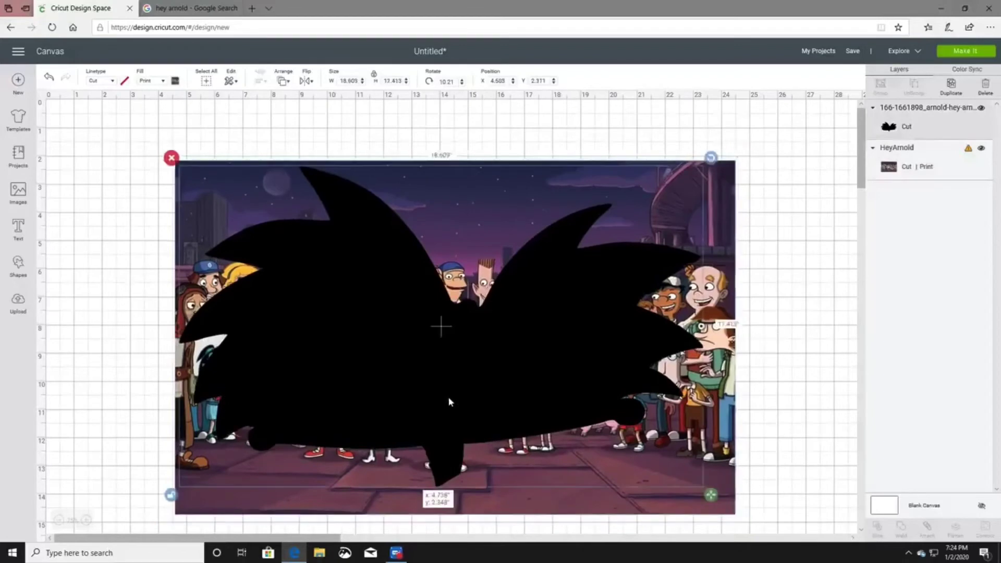
pyautogui.click(815, 357)
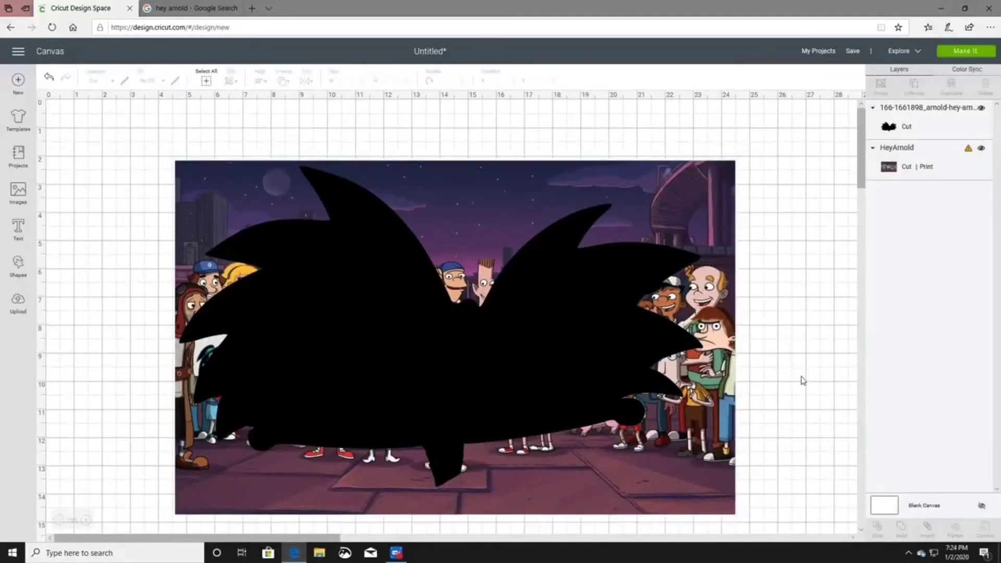
# Slice the group picture with the silhouette and delete the leftover black silhouette piece.
pyautogui.moveTo(779, 253); pyautogui.dragTo(616, 341)
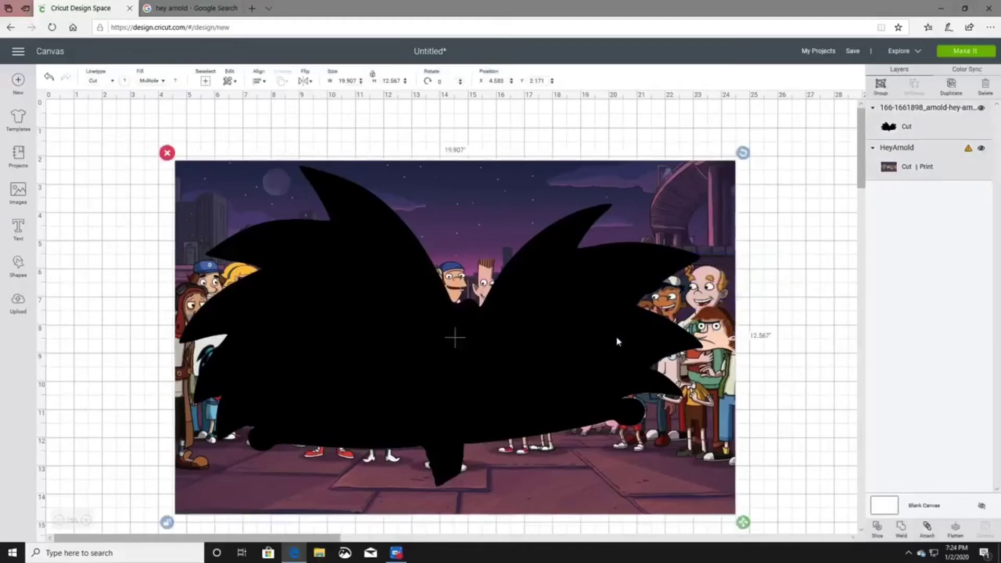
pyautogui.click(878, 529)
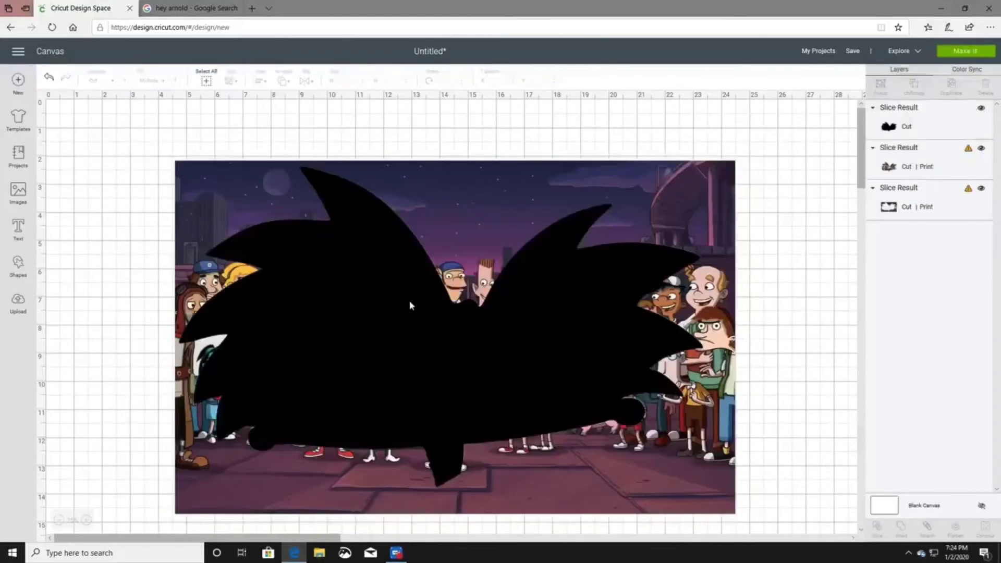
pyautogui.click(431, 313)
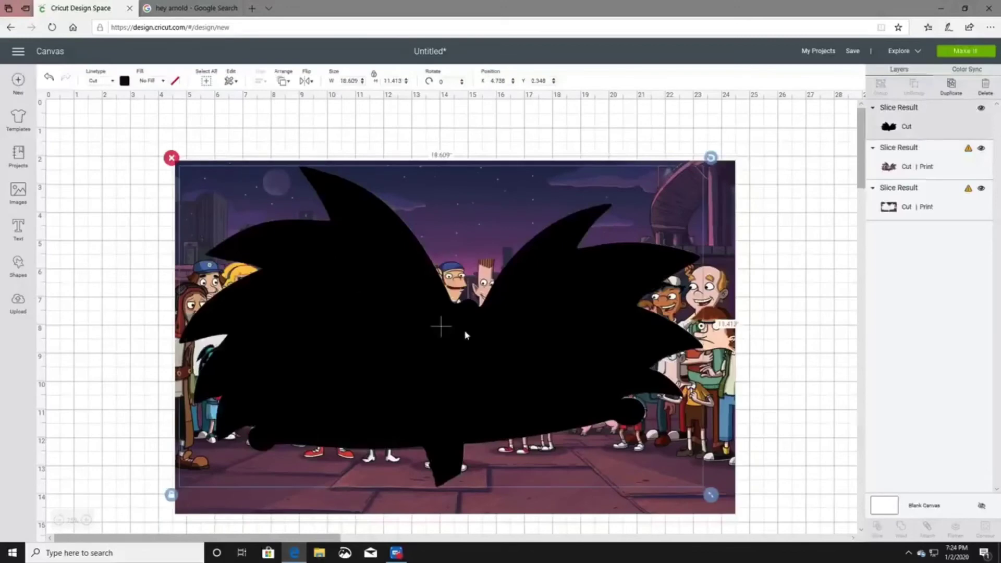
pyautogui.moveTo(466, 334); pyautogui.dragTo(543, 351)
pyautogui.press('Delete')
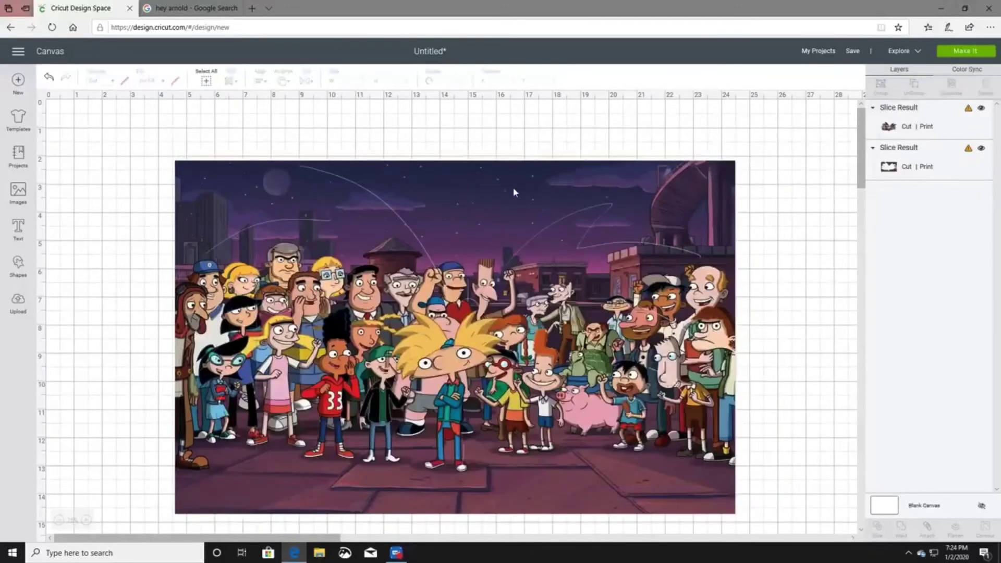
# Delete the white leftover pieces and move the head-shaped cut-out to the canvas top.
pyautogui.click(355, 164)
pyautogui.click(408, 170)
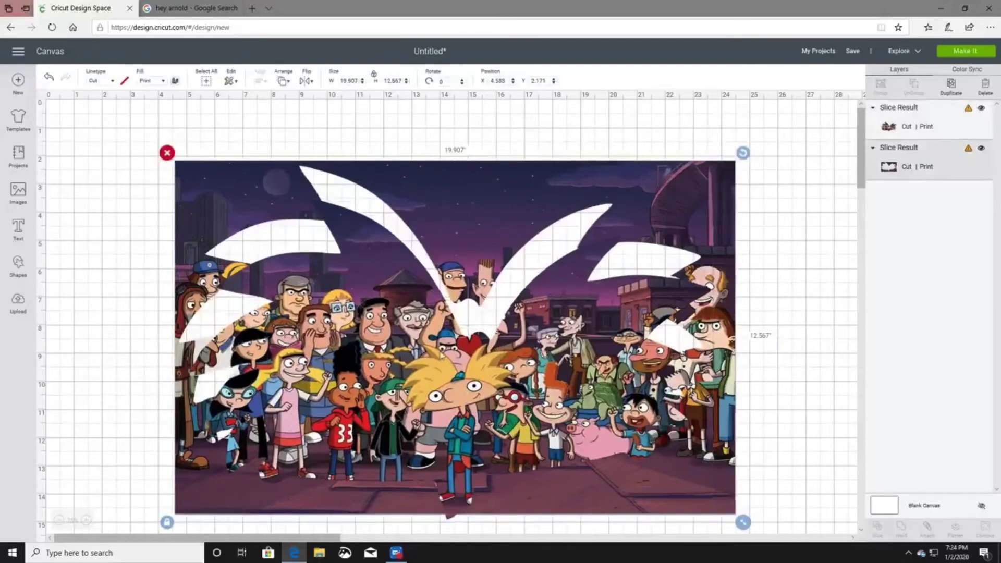
pyautogui.click(168, 153)
pyautogui.moveTo(267, 382); pyautogui.dragTo(262, 342)
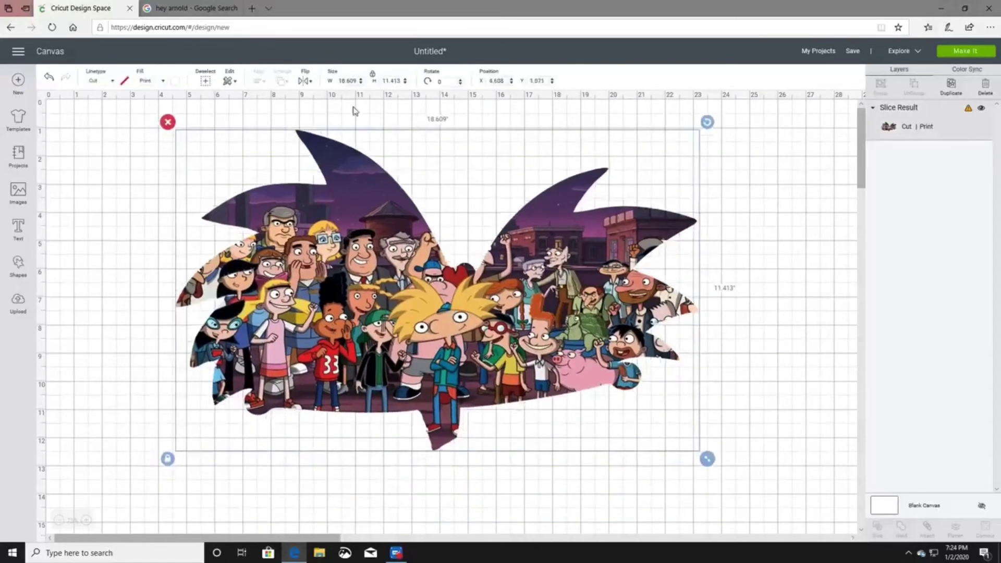
pyautogui.moveTo(458, 405); pyautogui.dragTo(458, 373)
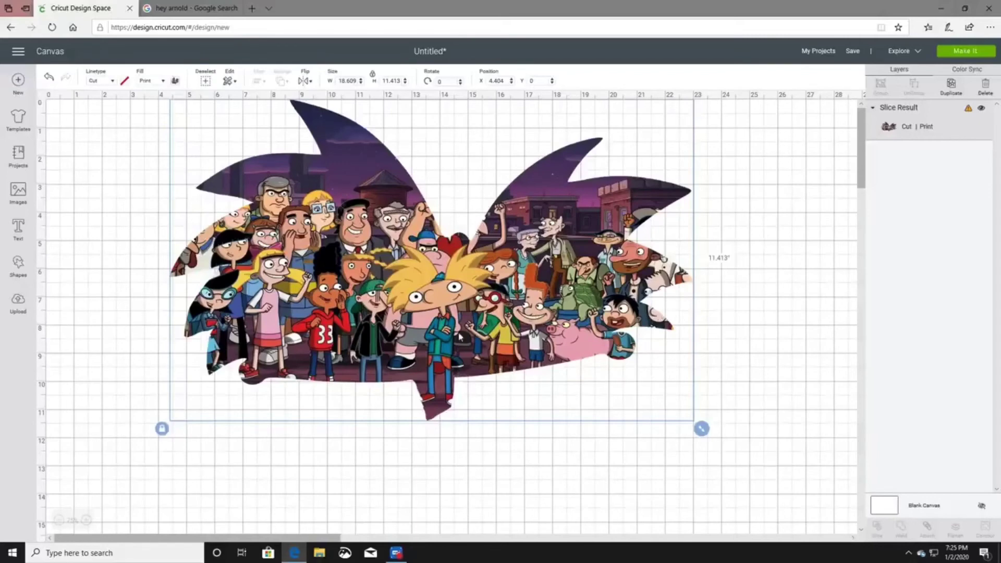
# Reposition the head-shaped Slice Result lower and left, to X 3.016, Y 2.019 in.
pyautogui.moveTo(426, 316); pyautogui.dragTo(437, 353)
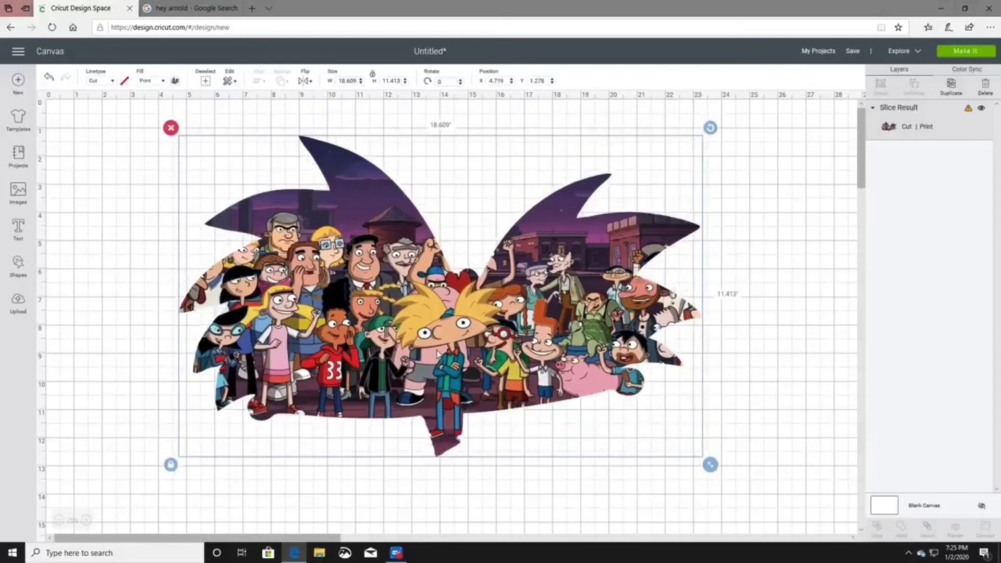
pyautogui.moveTo(486, 373); pyautogui.dragTo(438, 395)
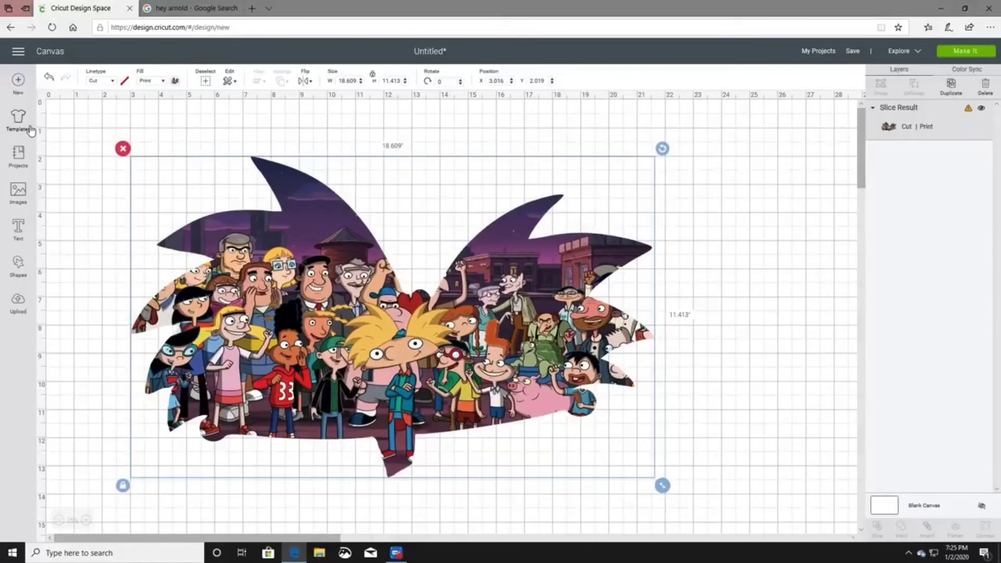
# Apply the Classic t-shirts template as the canvas background.
pyautogui.click(18, 120)
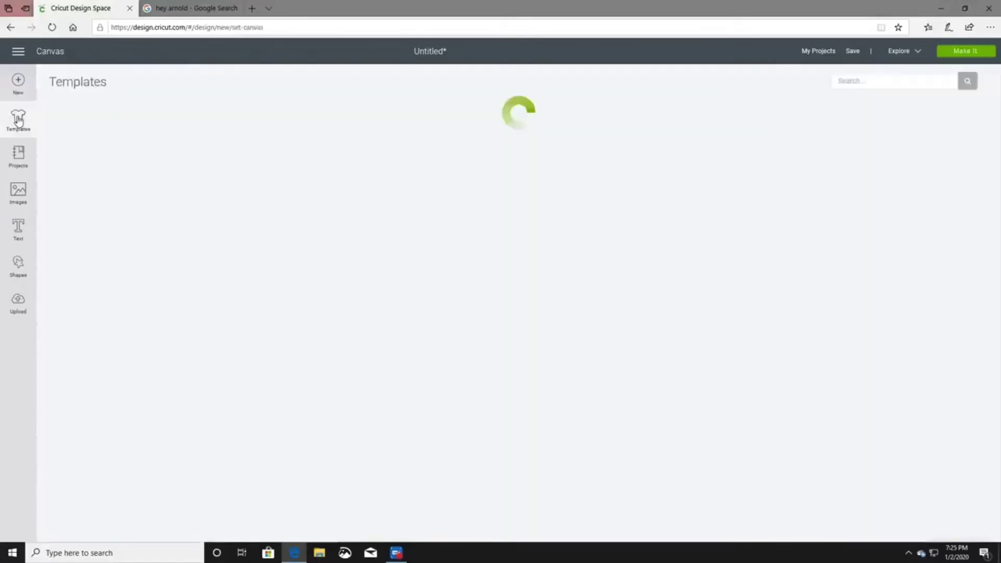
pyautogui.scroll(-4, 710, 350)
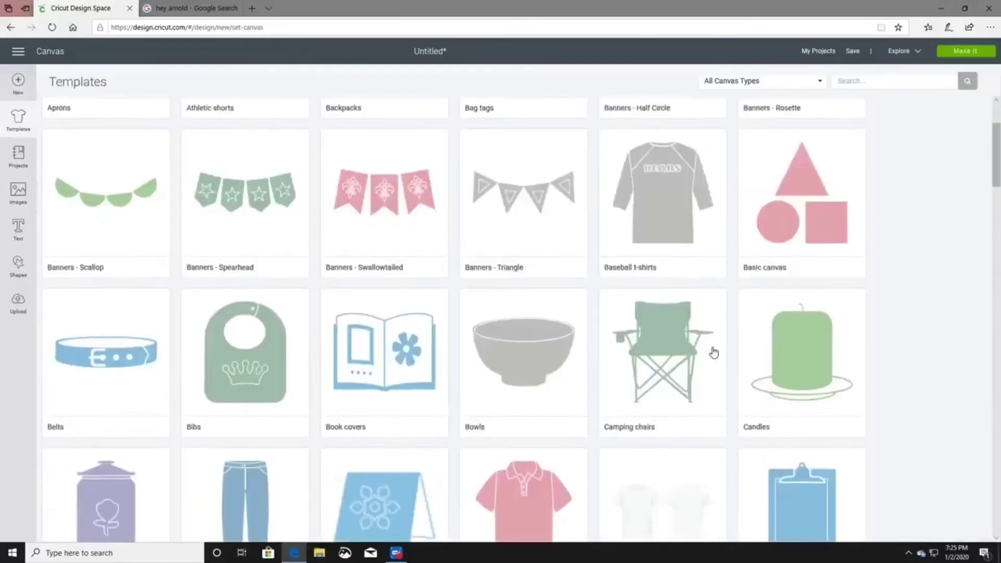
pyautogui.click(687, 374)
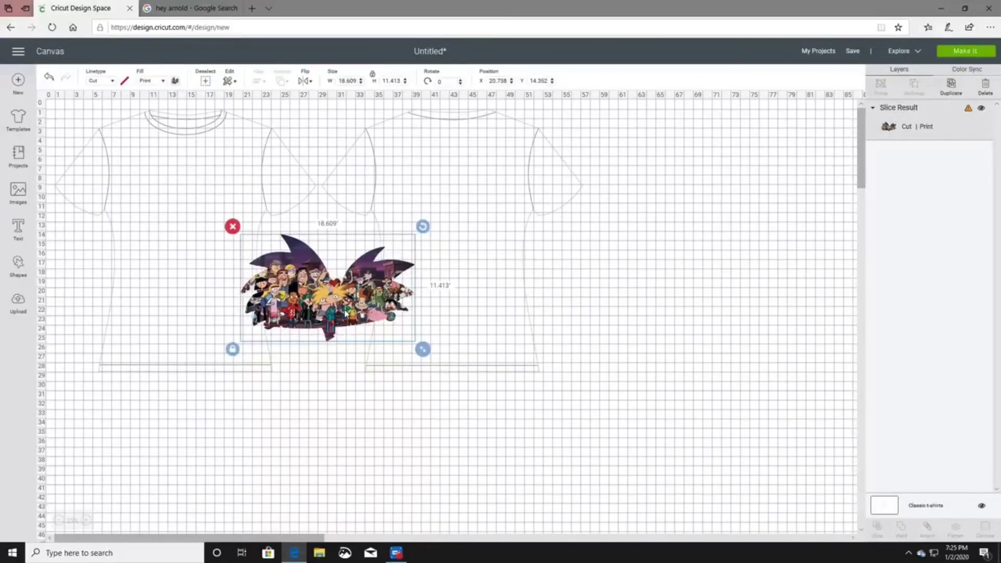
# Hide the grid and fit the Arnold-head cut-out onto the front shirt chest at 15.498 × 9.505 in.
pyautogui.moveTo(345, 312); pyautogui.dragTo(337, 295)
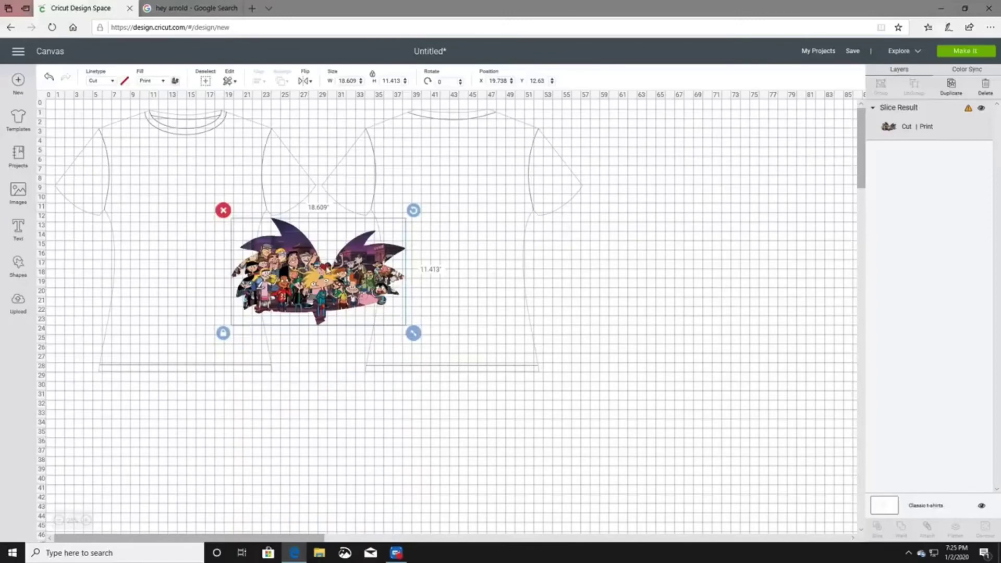
pyautogui.click(43, 99)
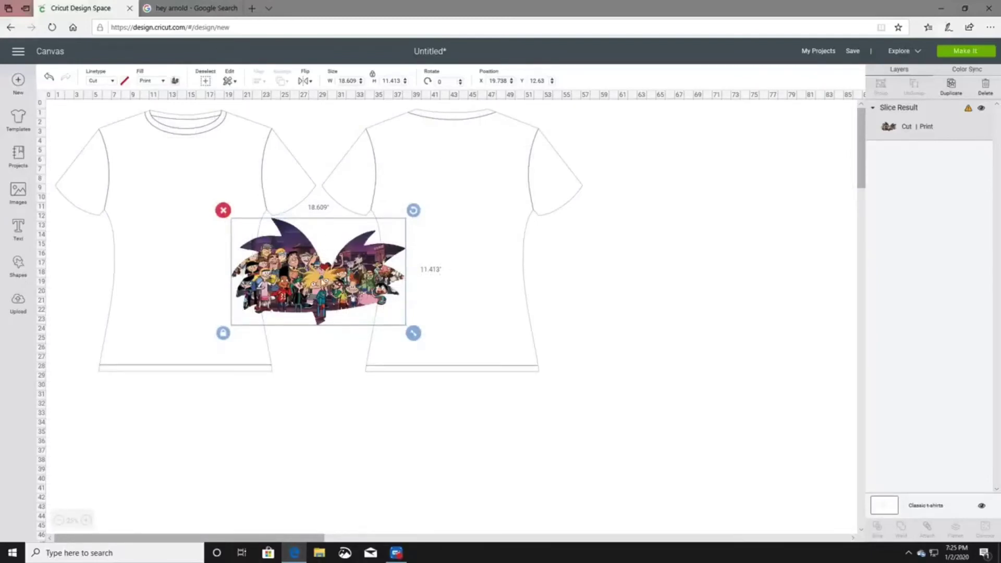
pyautogui.moveTo(400, 314); pyautogui.dragTo(251, 254)
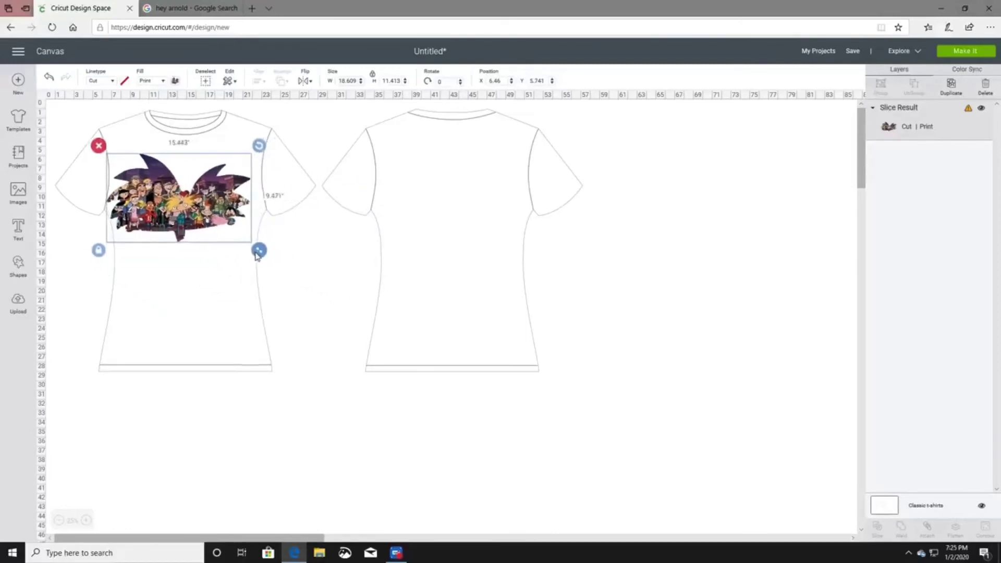
pyautogui.moveTo(174, 209); pyautogui.dragTo(218, 230)
pyautogui.click(358, 312)
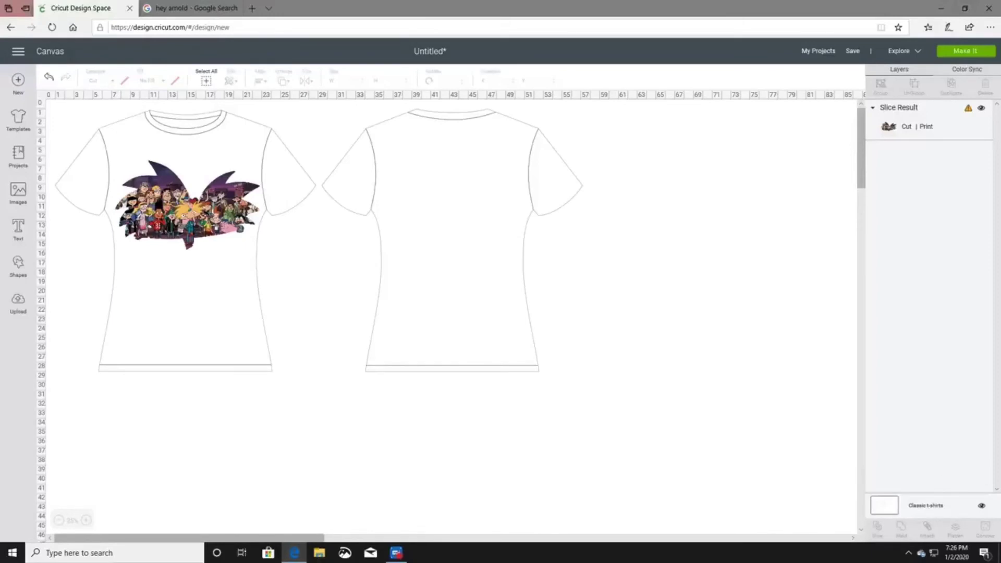
# Set the Classic t-shirts template colour to gray and nudge the design slightly higher.
pyautogui.click(917, 505)
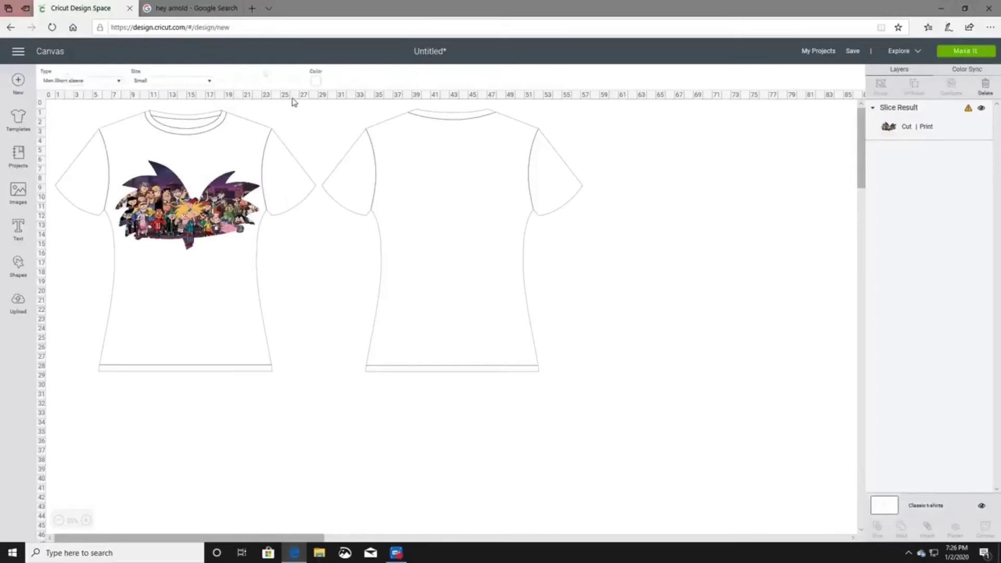
pyautogui.click(317, 83)
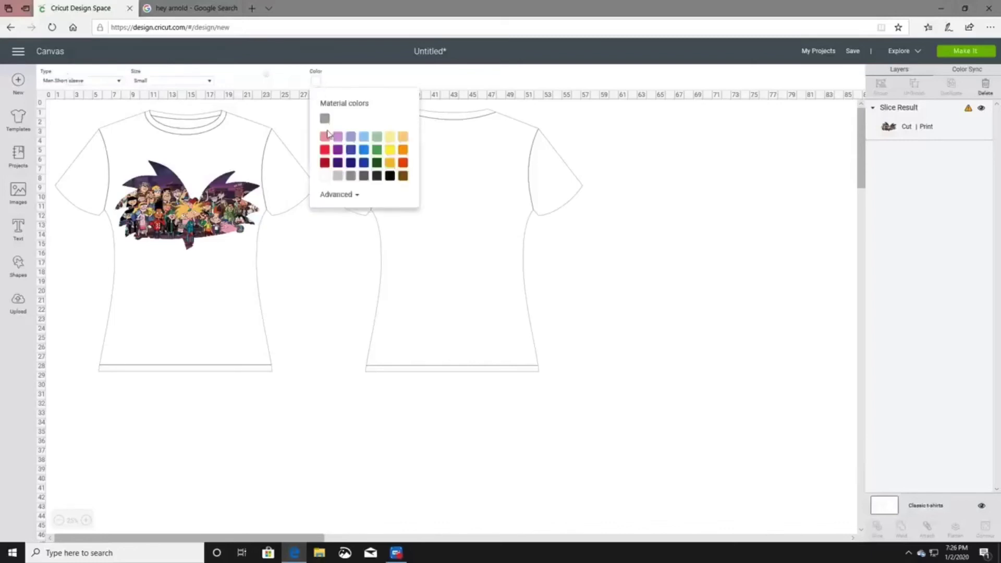
pyautogui.click(390, 177)
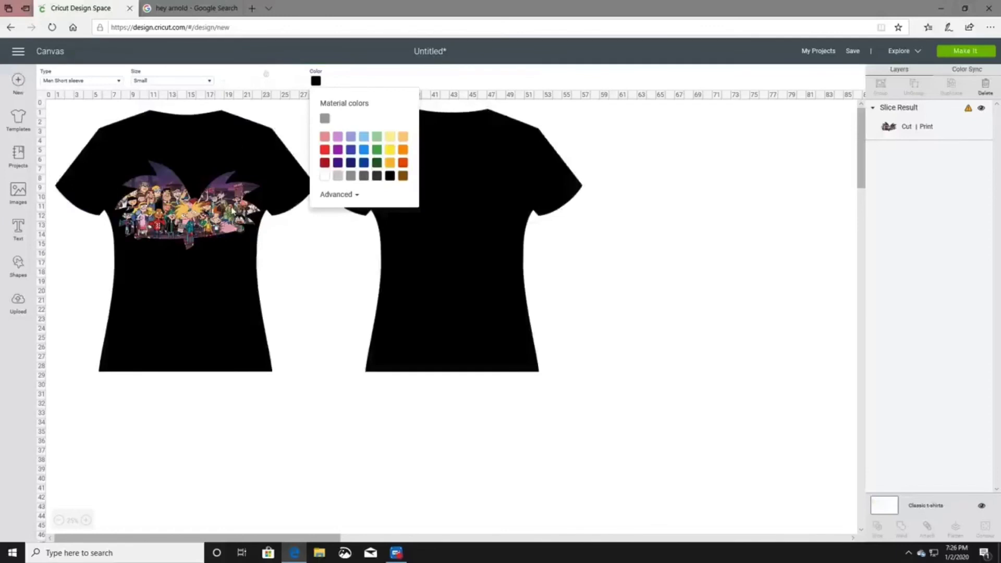
pyautogui.click(355, 178)
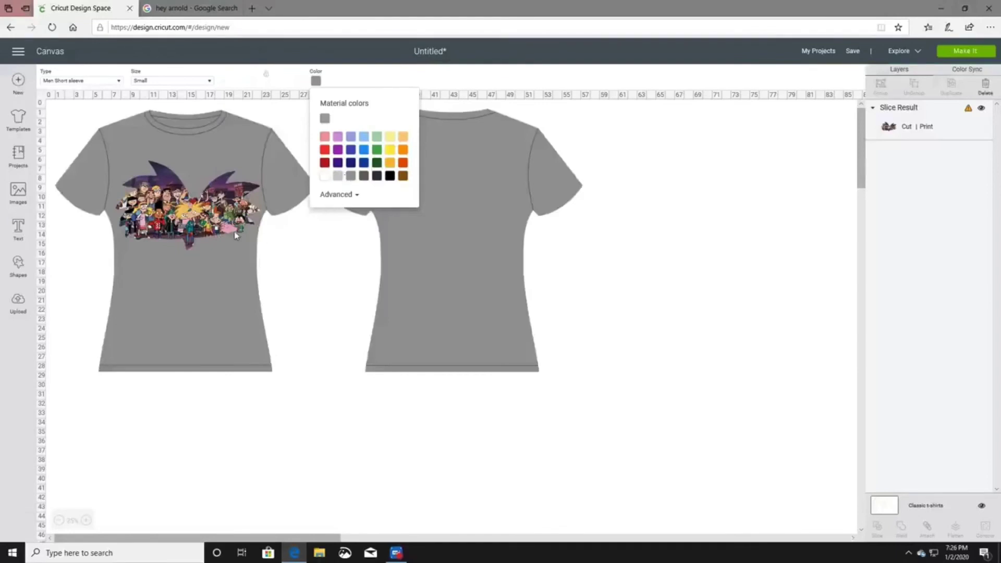
pyautogui.click(232, 234)
pyautogui.moveTo(232, 235); pyautogui.dragTo(229, 219)
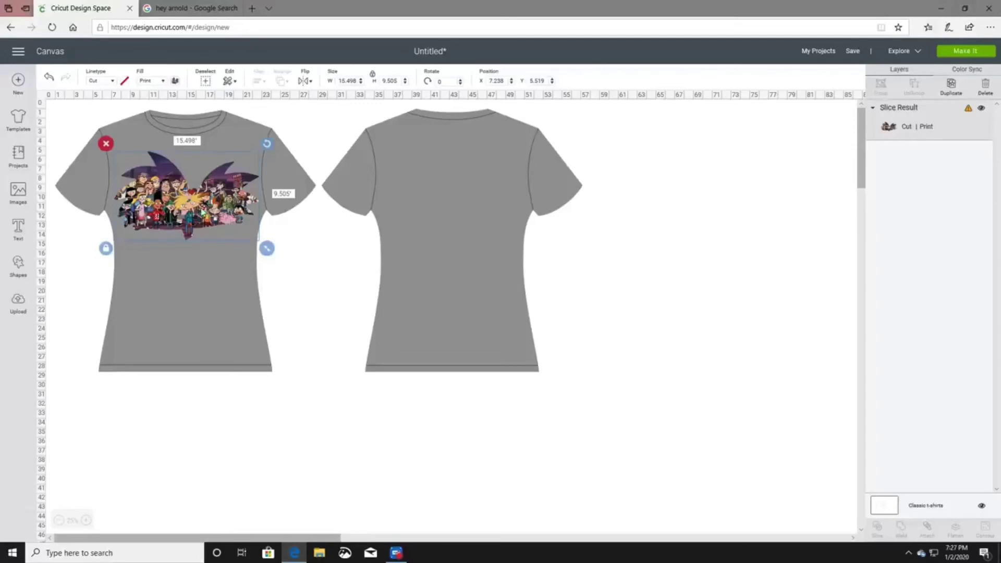
# Raise the Arnold-head Slice Result about half an inch on the gray shirt front.
pyautogui.click(321, 233)
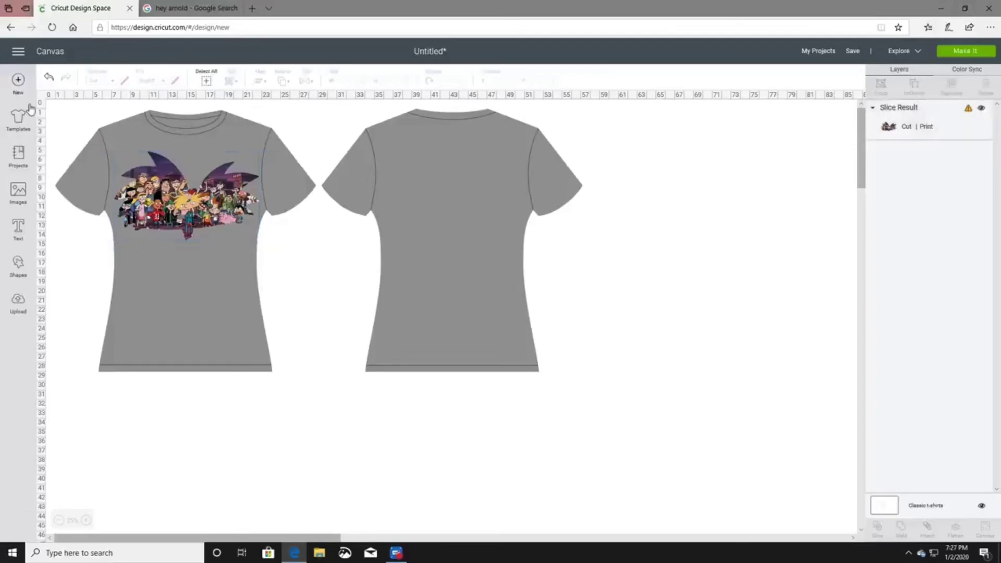
pyautogui.moveTo(48, 106); pyautogui.dragTo(318, 372)
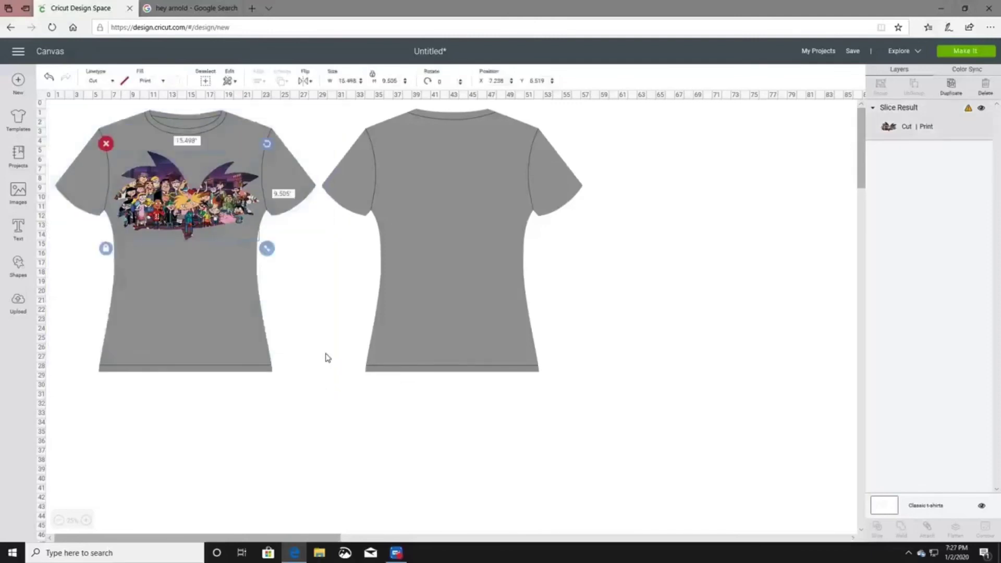
pyautogui.click(299, 330)
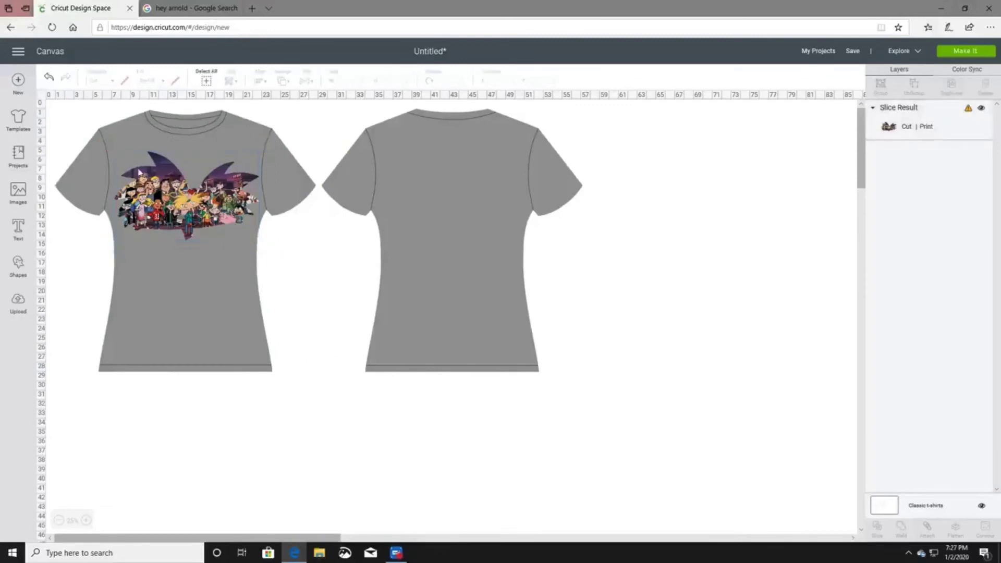
pyautogui.click(180, 206)
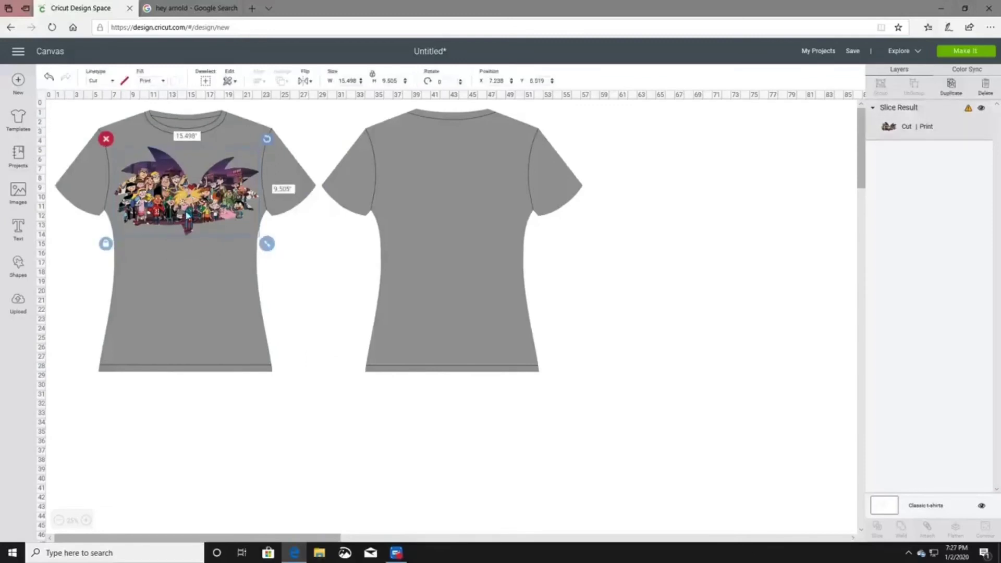